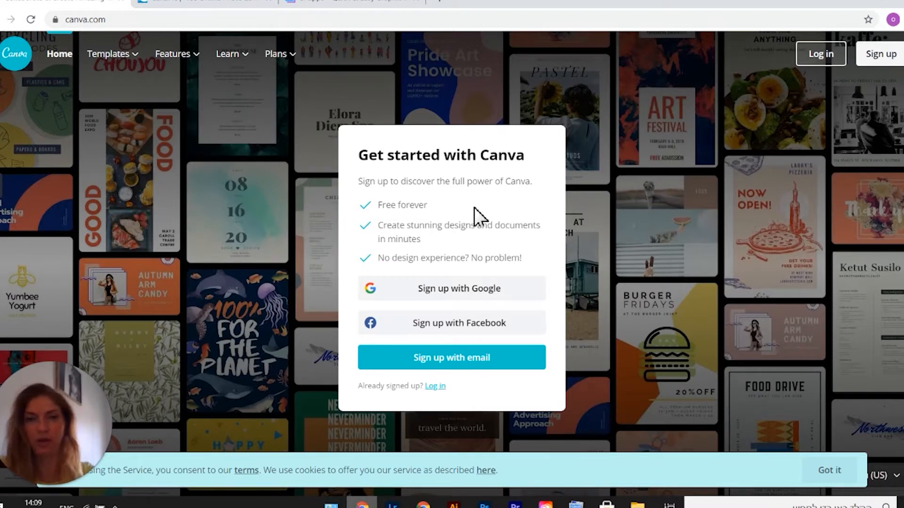
Sign up for a Canva account by email, entering your name, e-mail address and account password.
left_click(66, 20)
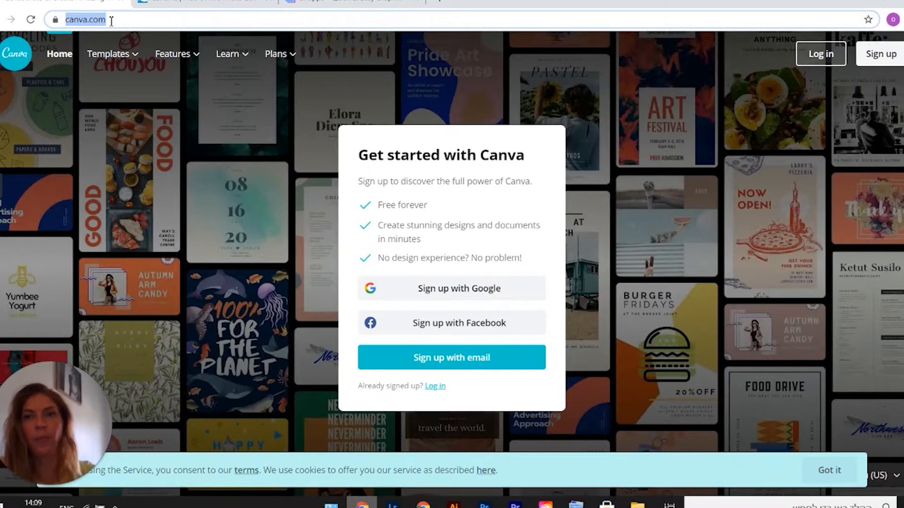
left_click(448, 358)
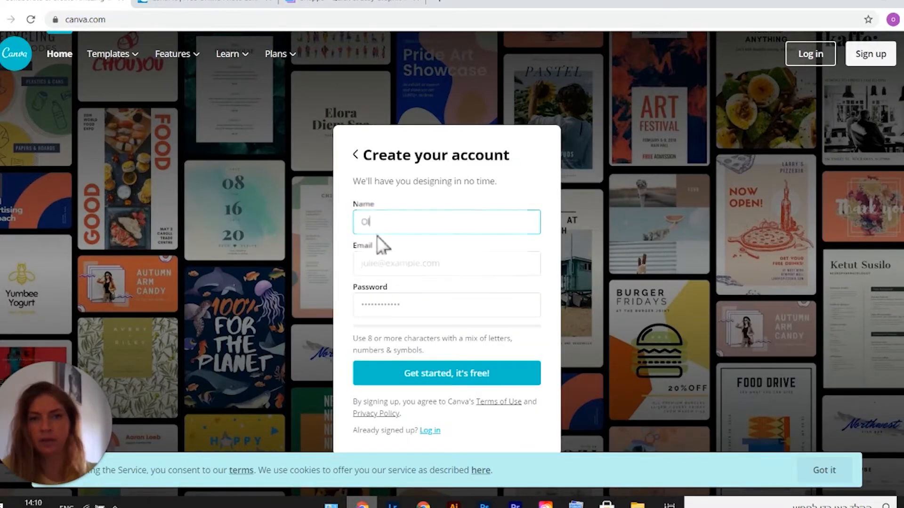
right_click(374, 266)
left_click(411, 360)
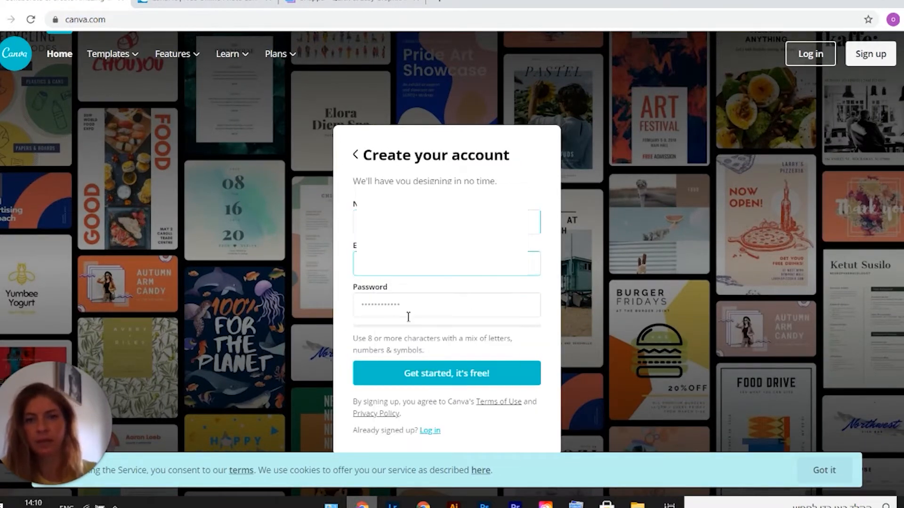
left_click(408, 307)
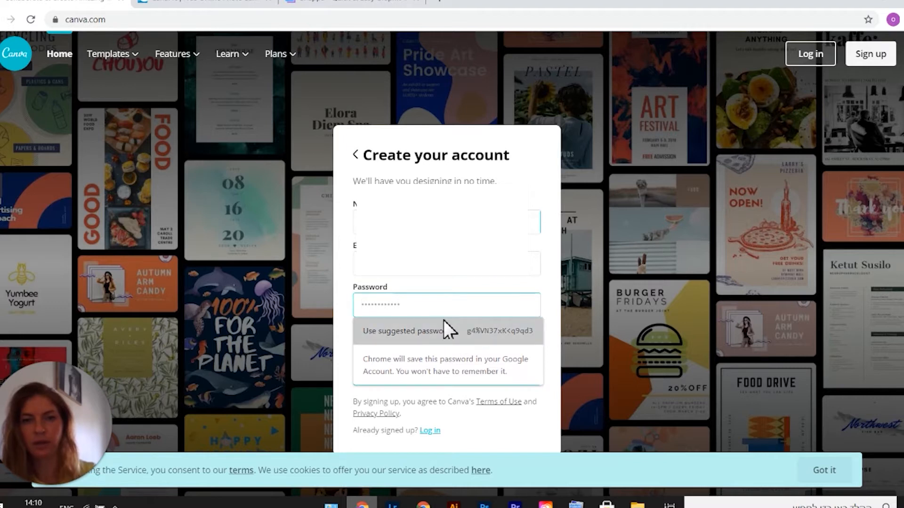
type("•••••••••••")
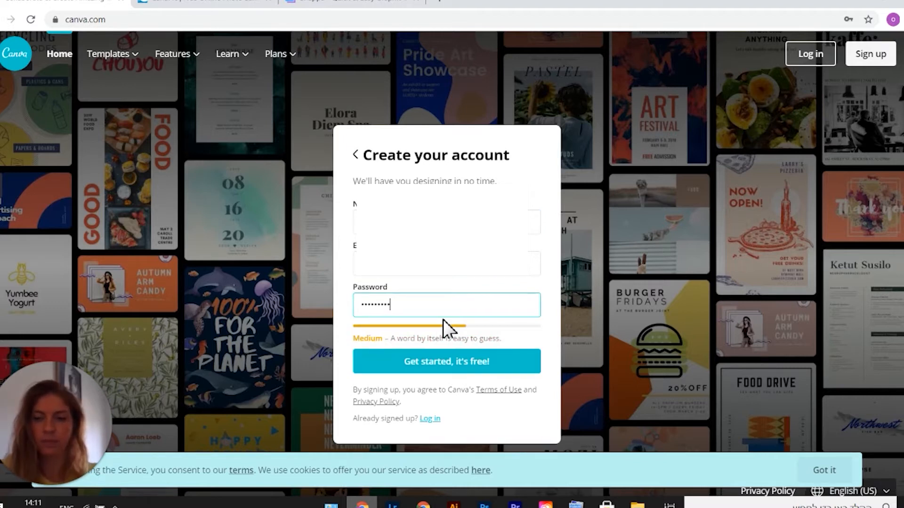
left_click(446, 367)
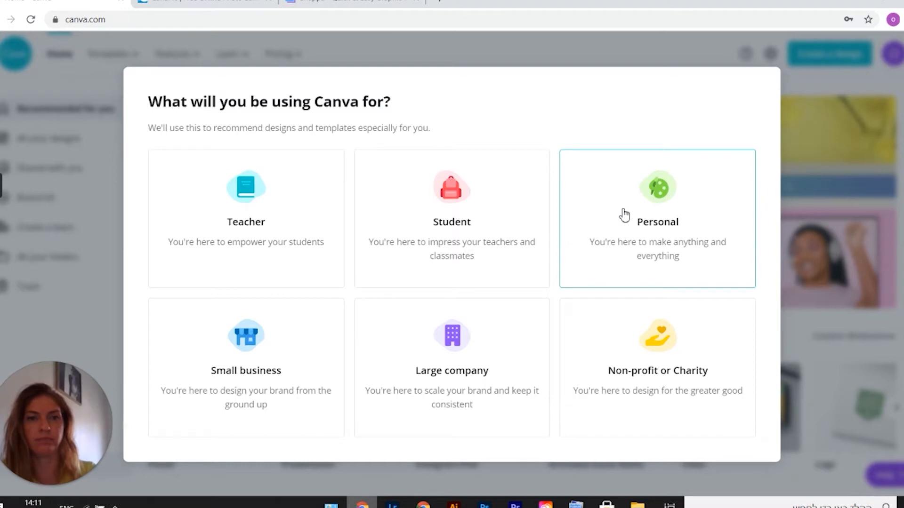
Complete the onboarding questions, choosing Small business and skipping the Pro trial and team invitations.
left_click(303, 351)
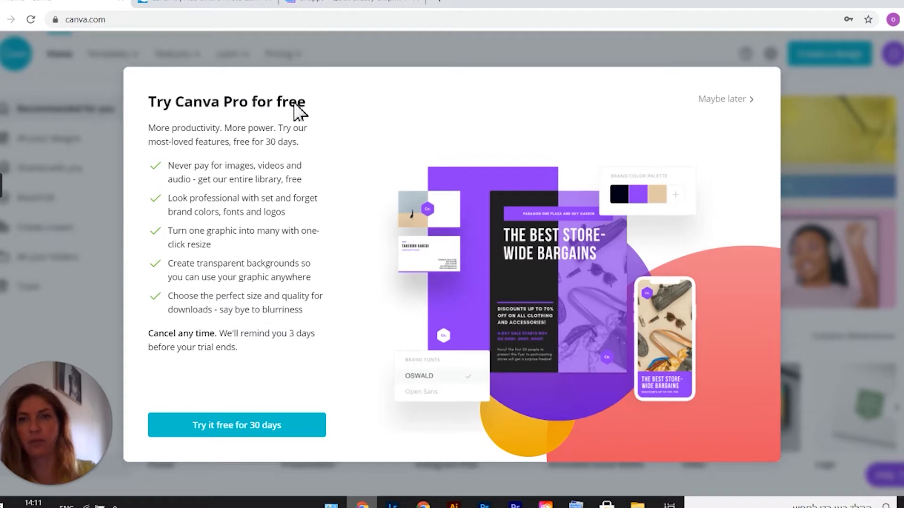
left_click(729, 104)
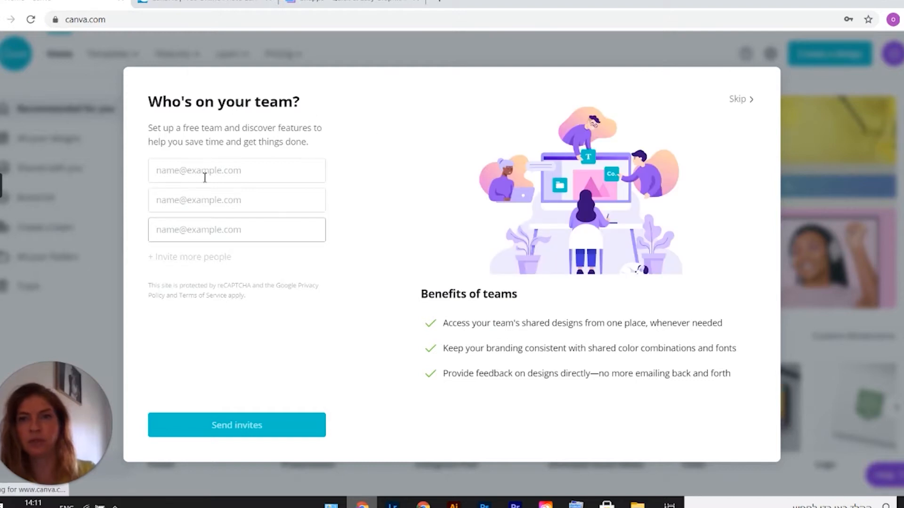
left_click(739, 99)
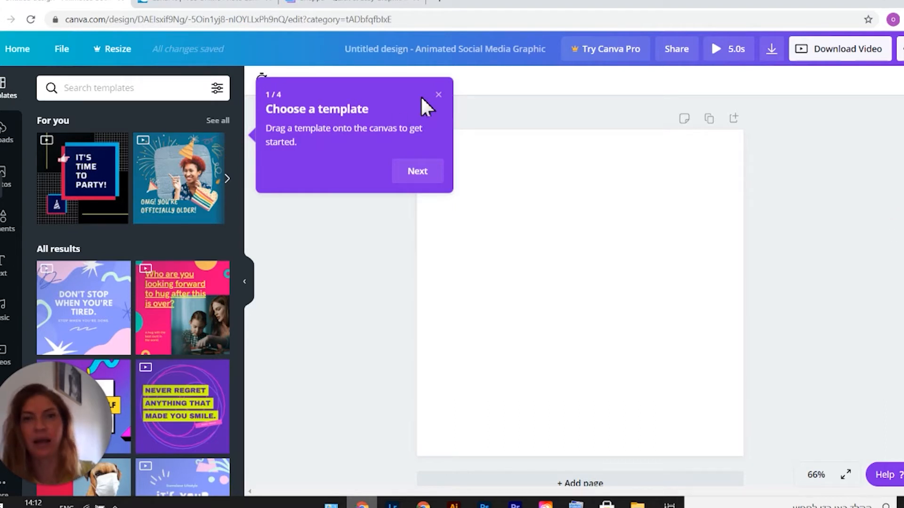
Dismiss the editor tour and return to the home page, closing the Pro offer.
left_click(439, 95)
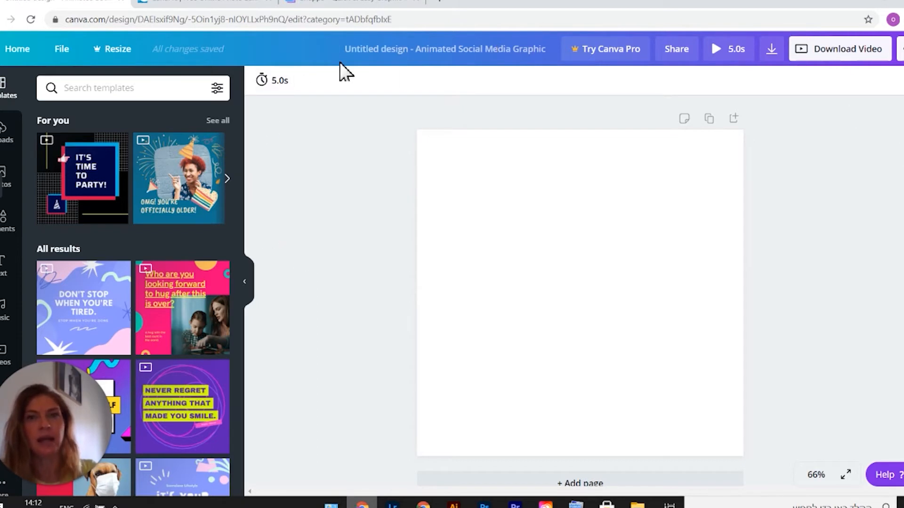
left_click(12, 49)
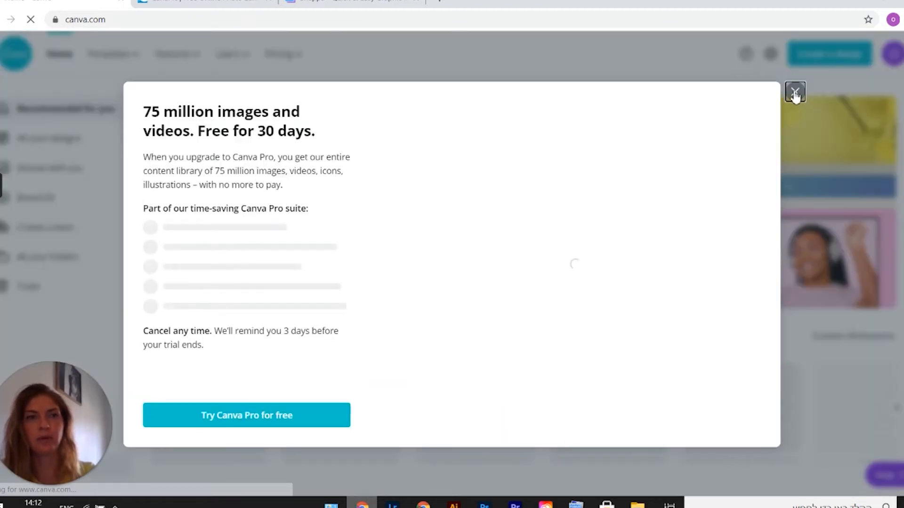
left_click(795, 92)
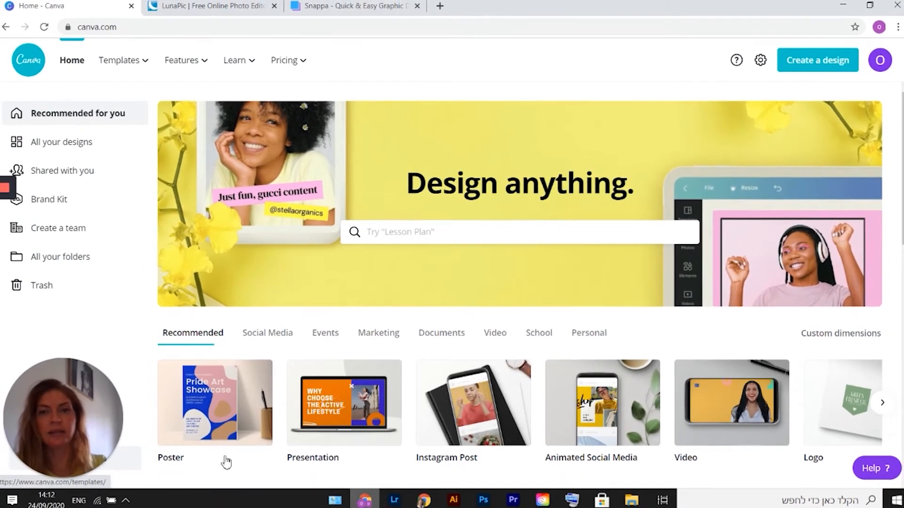
Create a new design of type YouTube Channel Art.
left_click(832, 63)
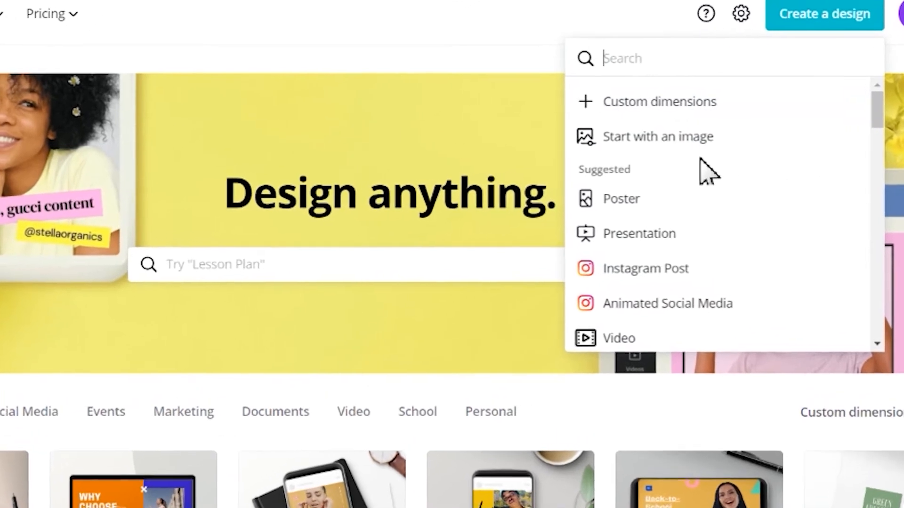
scroll(762, 244, "down", 4)
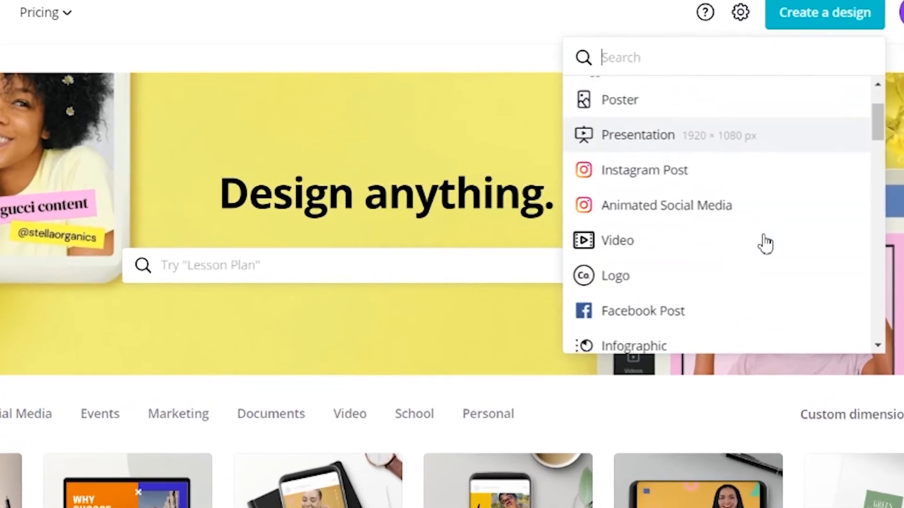
scroll(765, 243, "down", 5)
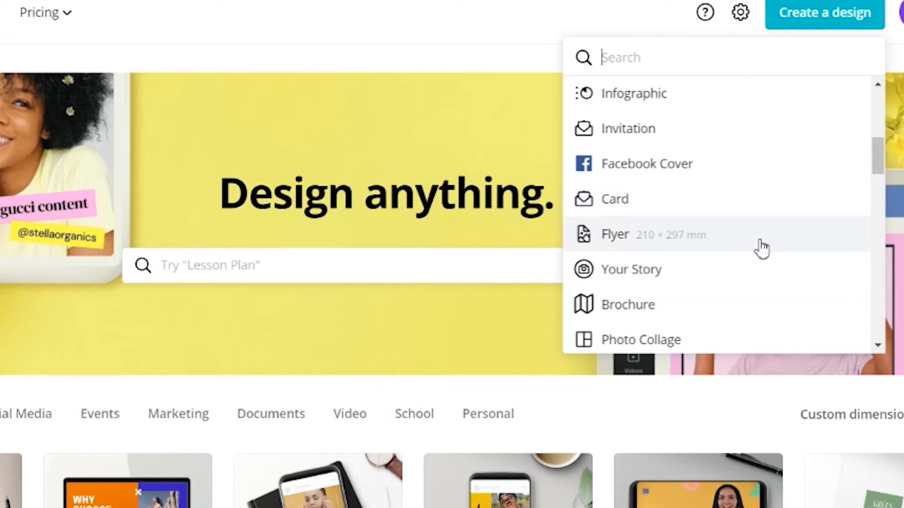
scroll(761, 246, "down", 5)
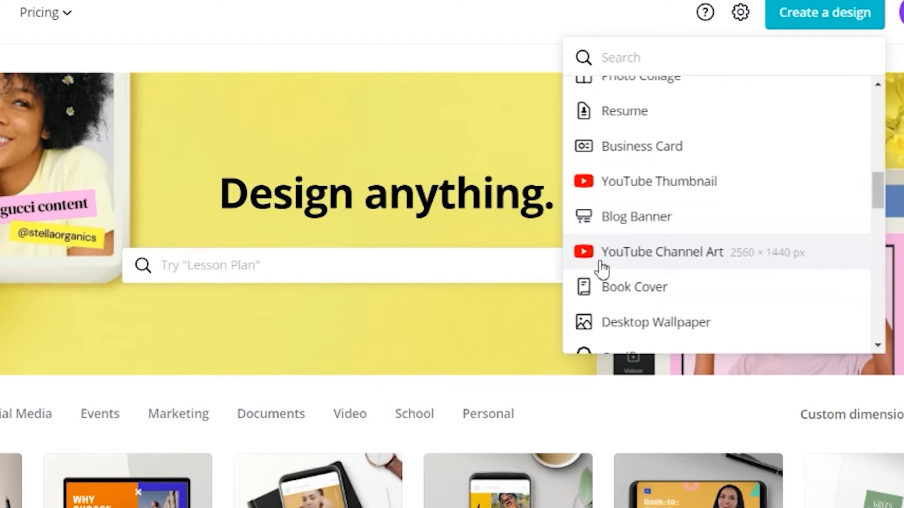
left_click(679, 258)
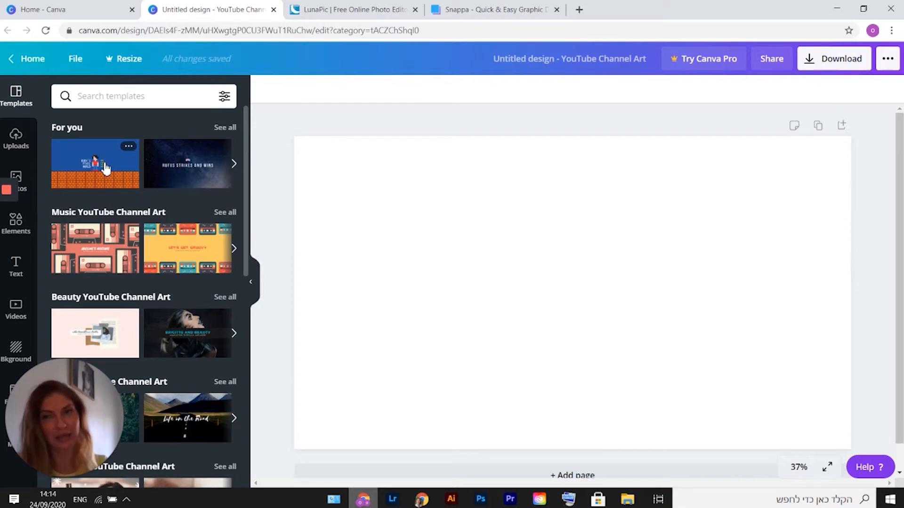
scroll(182, 259, "down", 3)
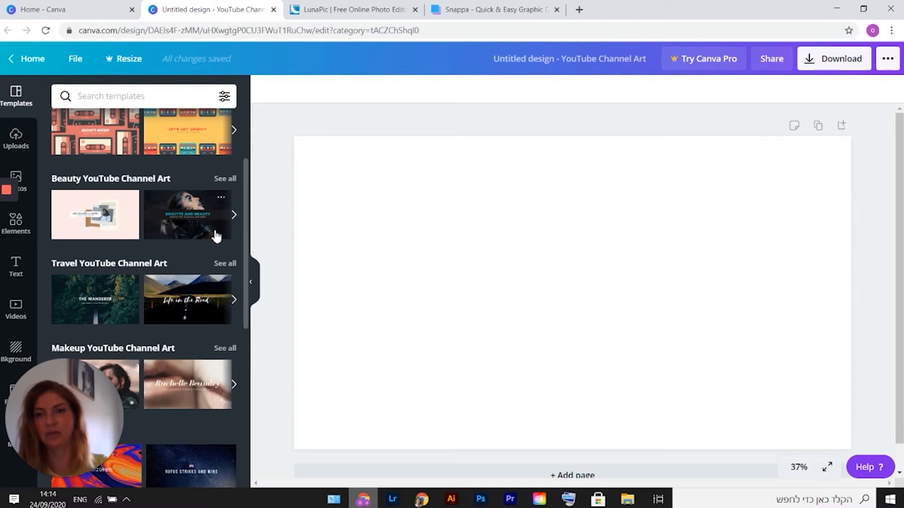
left_click(179, 207)
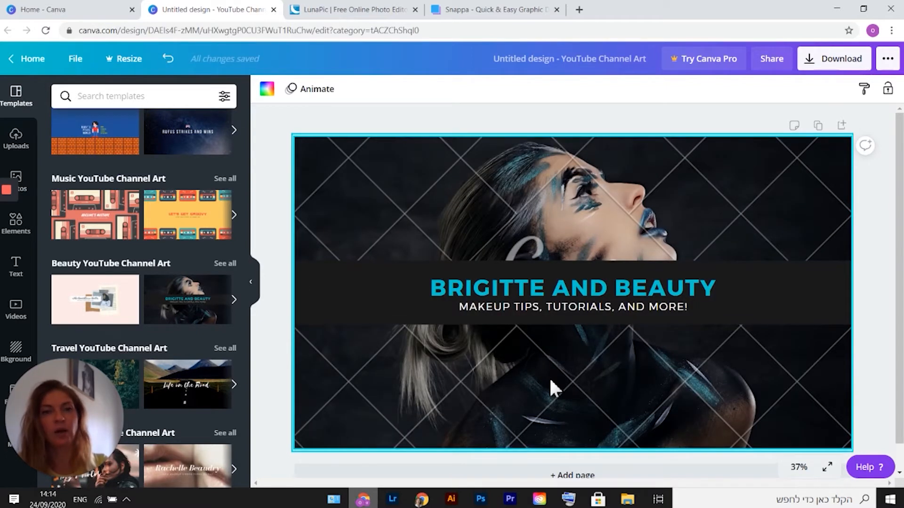
left_click(671, 215)
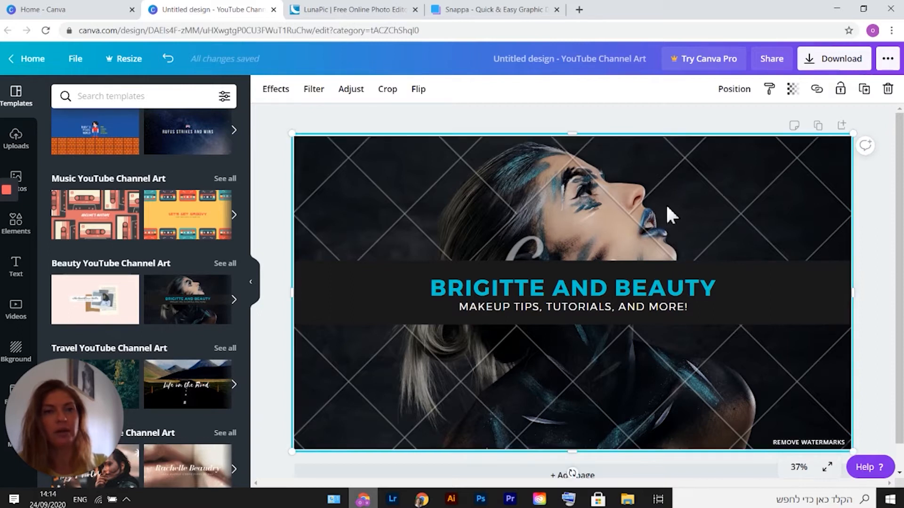
left_click(888, 89)
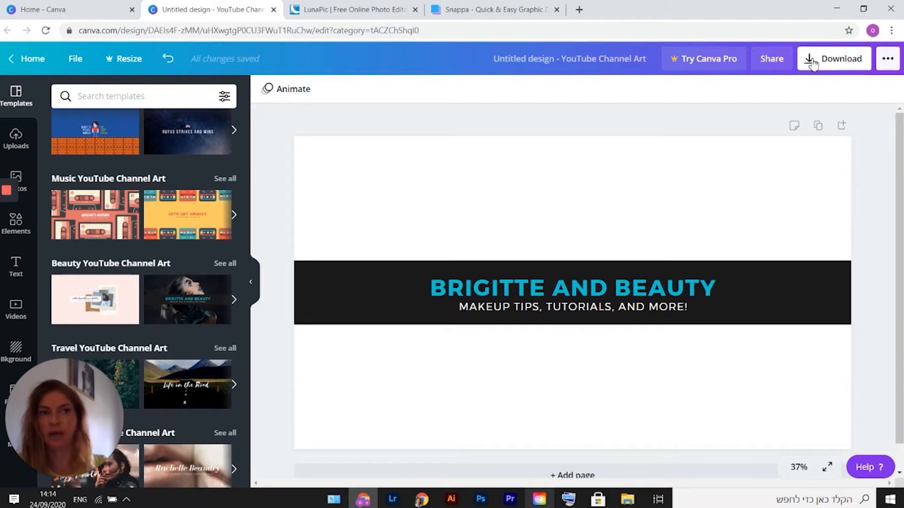
left_click(273, 9)
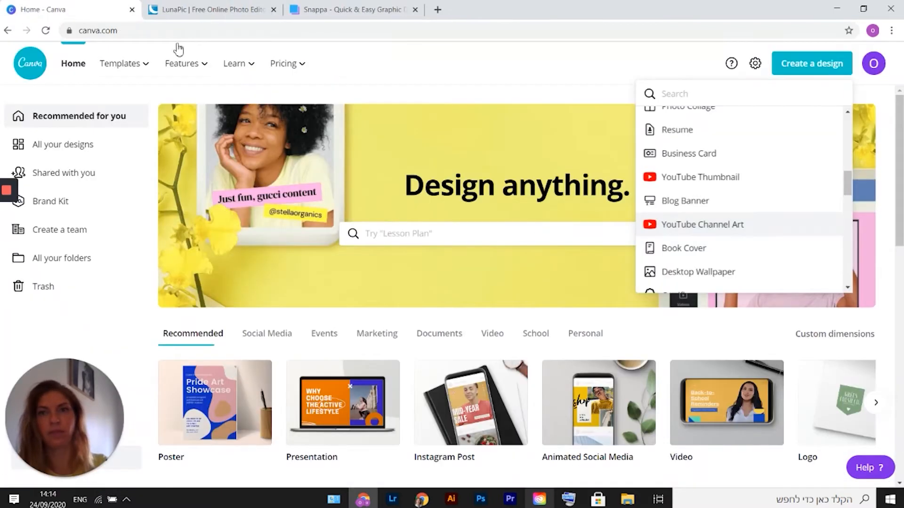
Create another YouTube Channel Art design and apply the "Rufus Strikes and Wins" template.
left_click(710, 230)
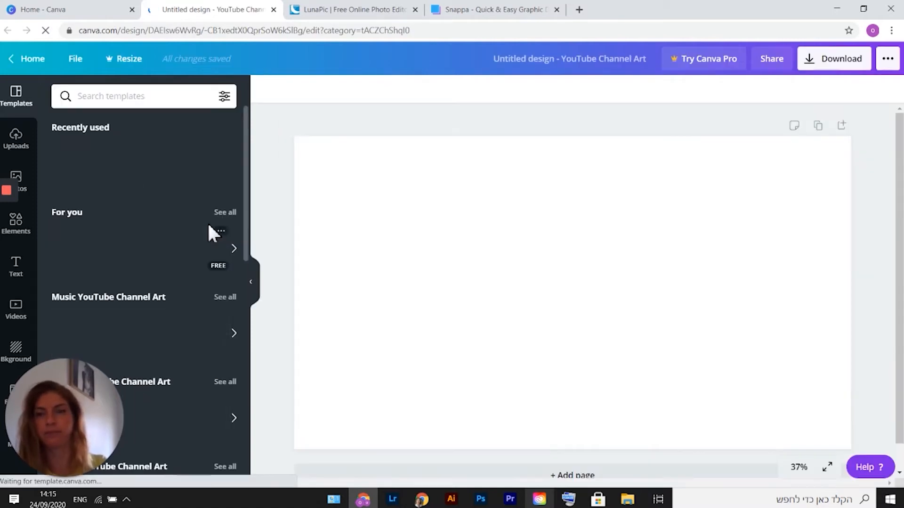
scroll(156, 264, "down", 8)
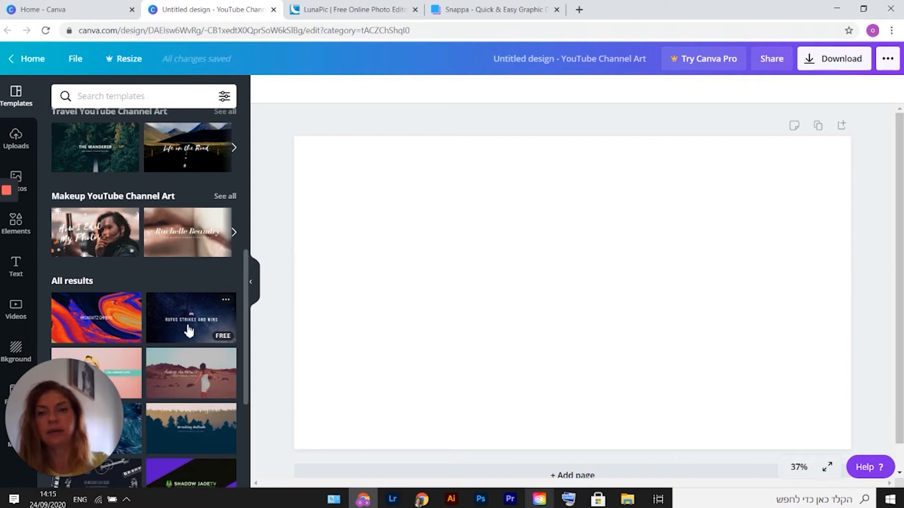
scroll(188, 331, "down", 3)
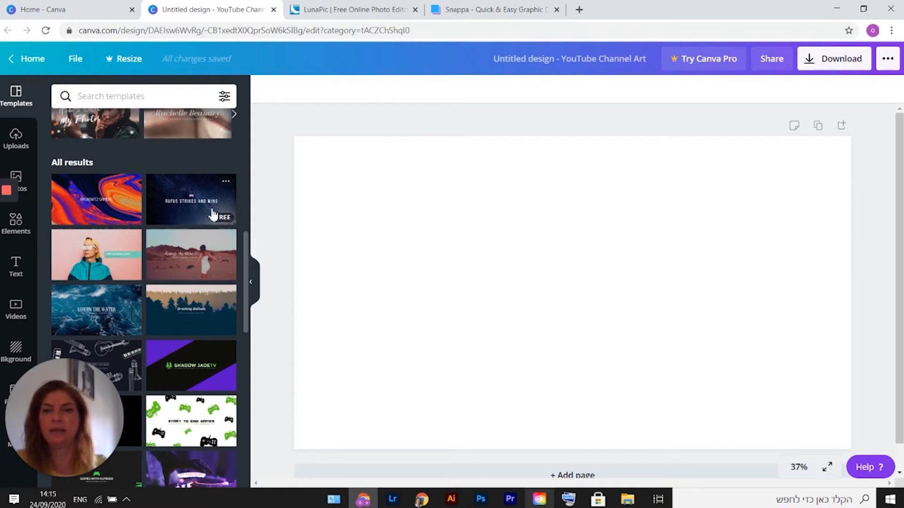
left_click(182, 210)
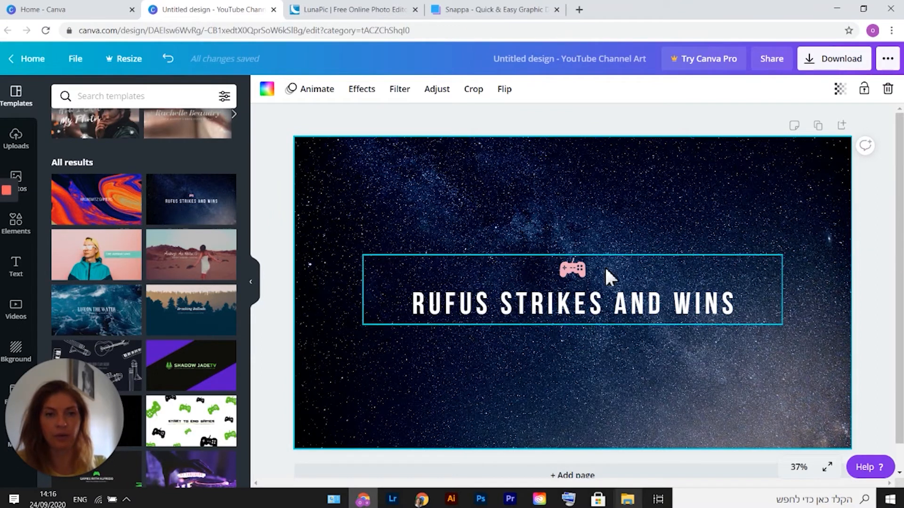
Apply the "Style Meets Serendipity" template to the blank channel art design.
left_click(19, 177)
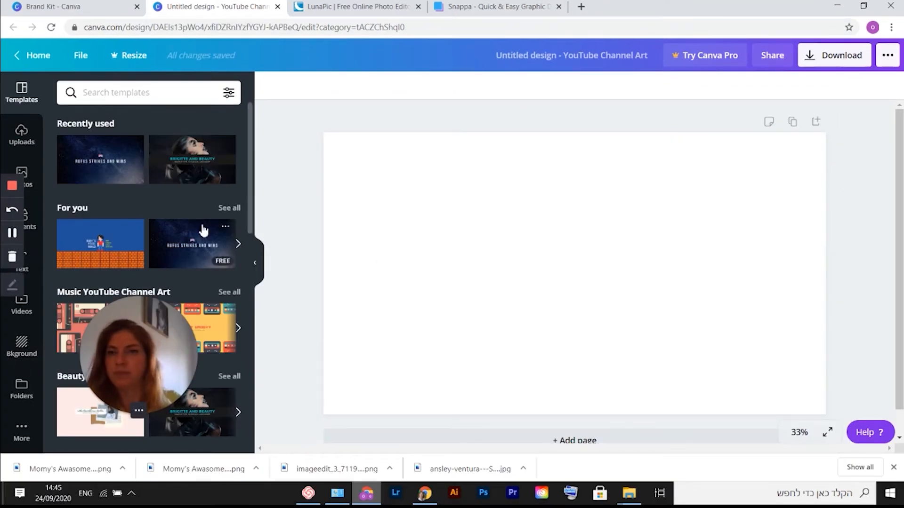
scroll(177, 195, "down", 5)
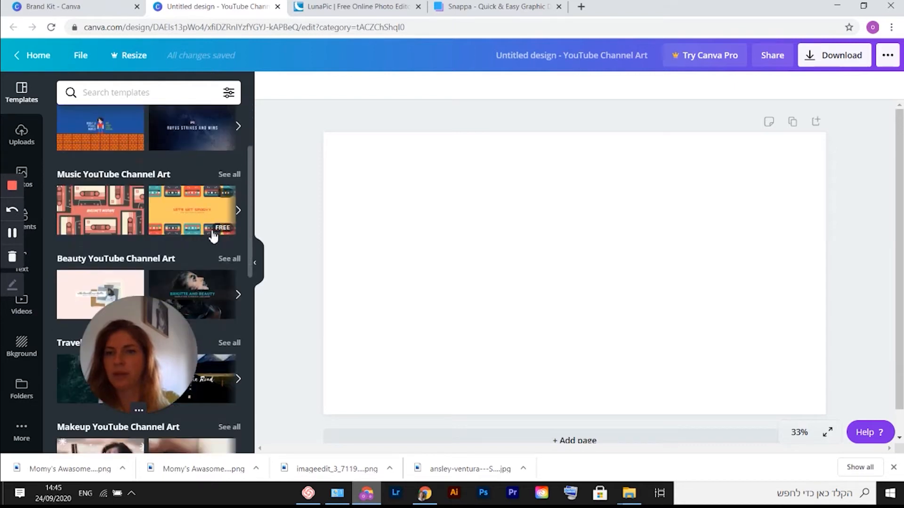
scroll(216, 236, "down", 3)
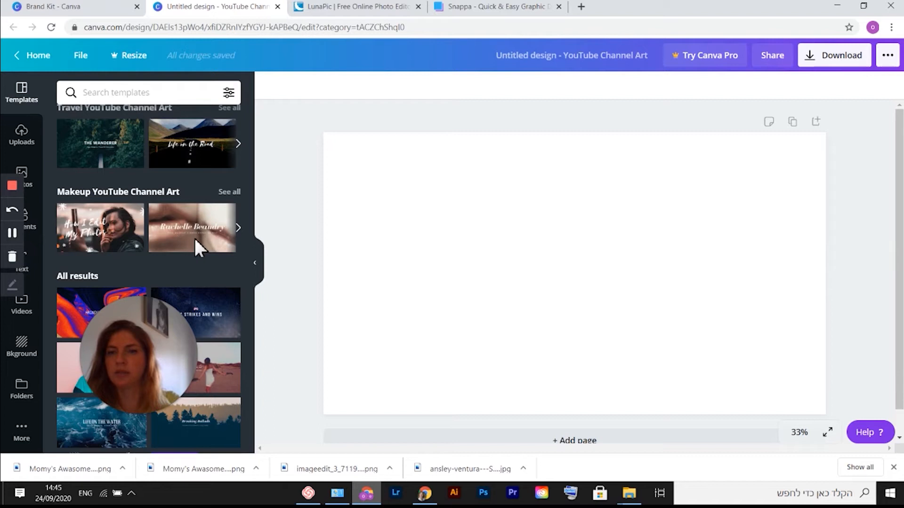
scroll(198, 240, "down", 4)
scroll(182, 224, "down", 5)
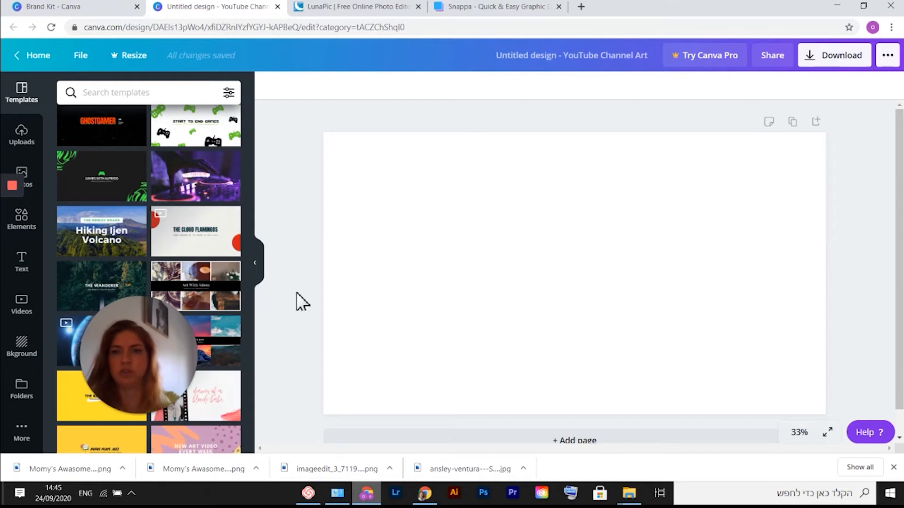
scroll(213, 231, "down", 4)
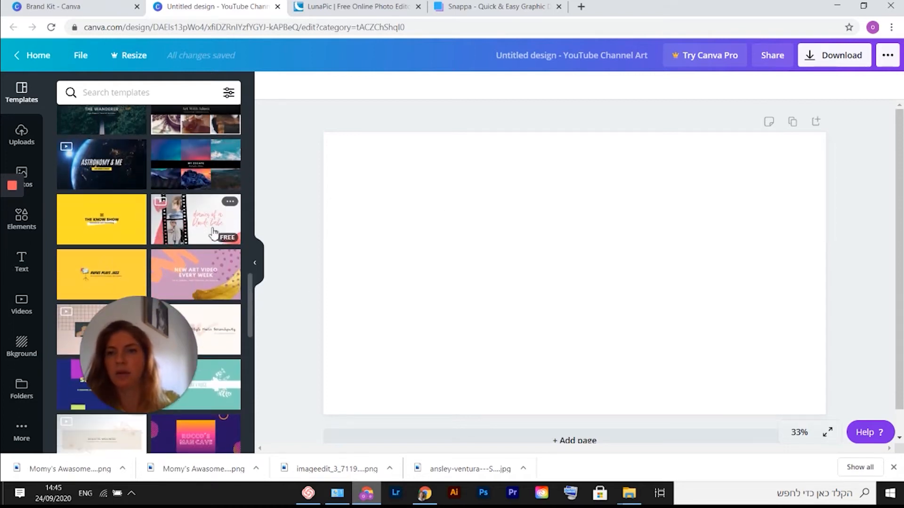
scroll(212, 230, "down", 3)
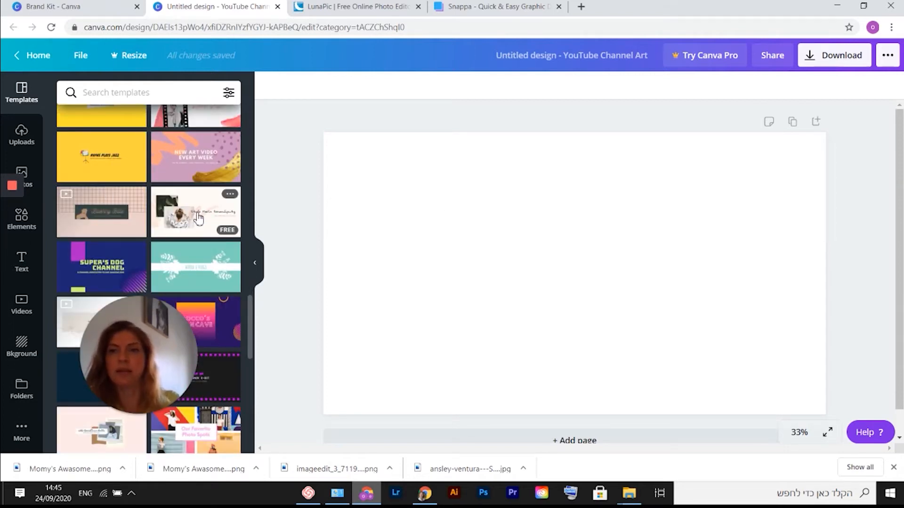
left_click(199, 218)
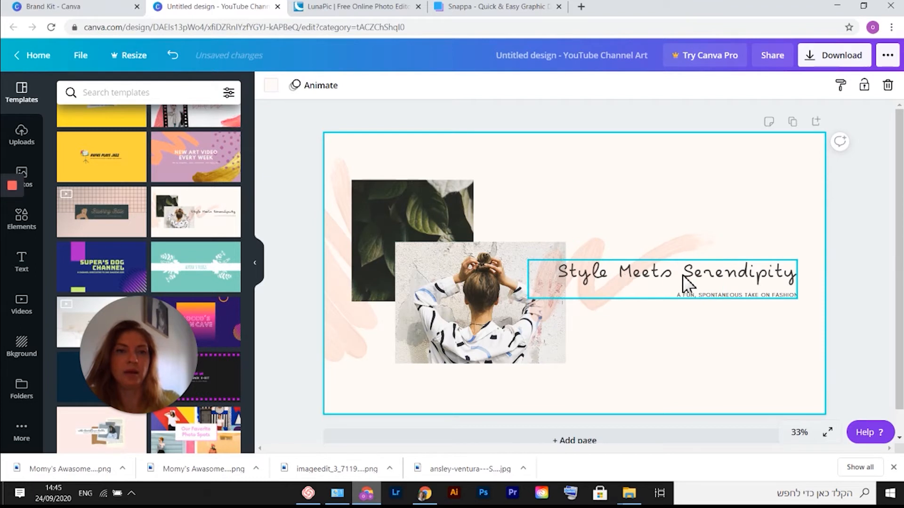
Delete the "Style Meets Serendipity" heading text, leaving its text box empty.
left_click(667, 282)
double_click(757, 277)
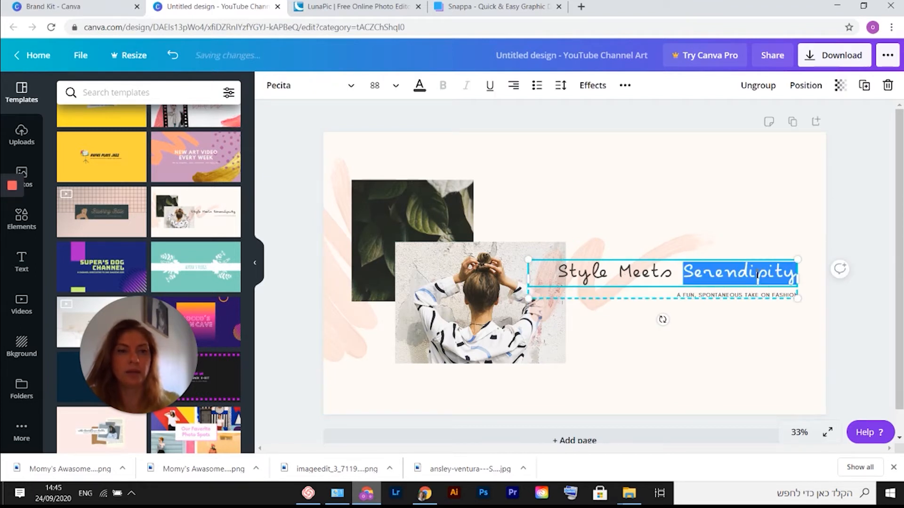
key("BackSpace")
key("BackSpace")
key("BackSpace")
key("BackSpace")
key("BackSpace")
key("BackSpace")
key("BackSpace")
key("BackSpace")
key("BackSpace")
key("BackSpace")
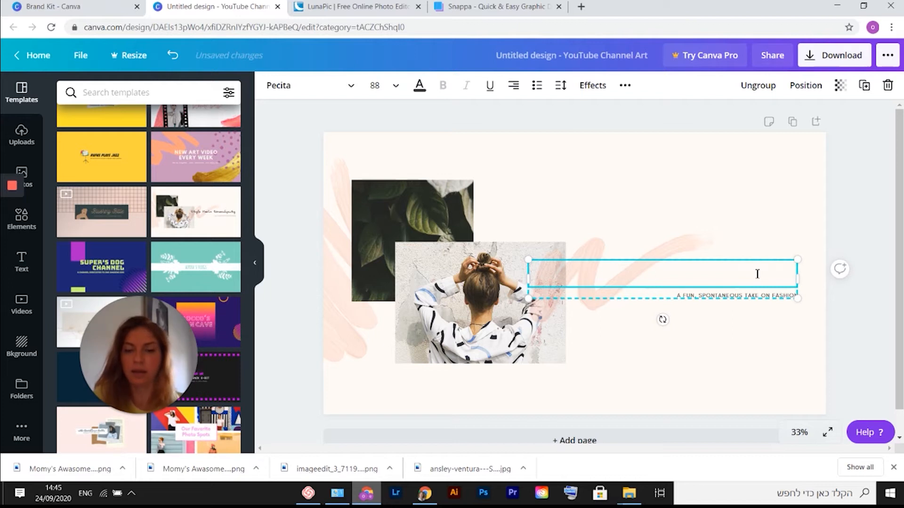
Type "Mommy's Awesome Channel" as the new heading text.
type("Mommy's Aw")
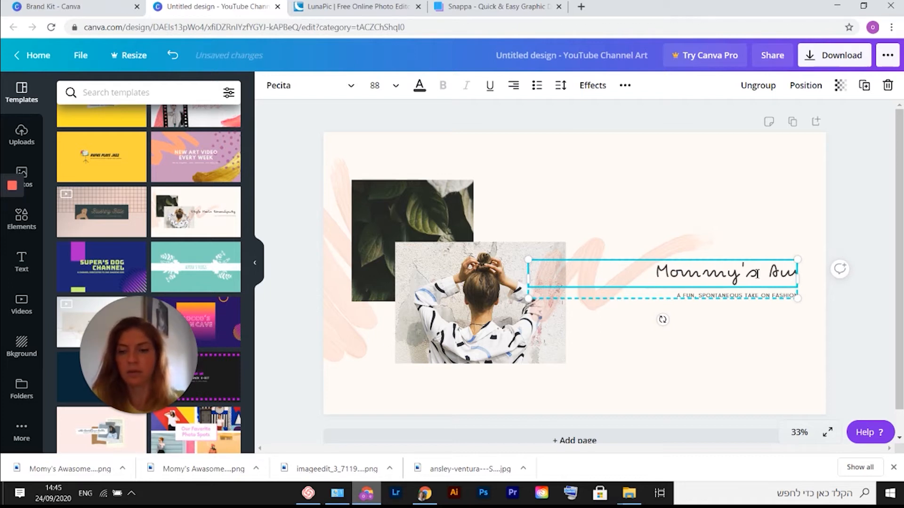
type("esom")
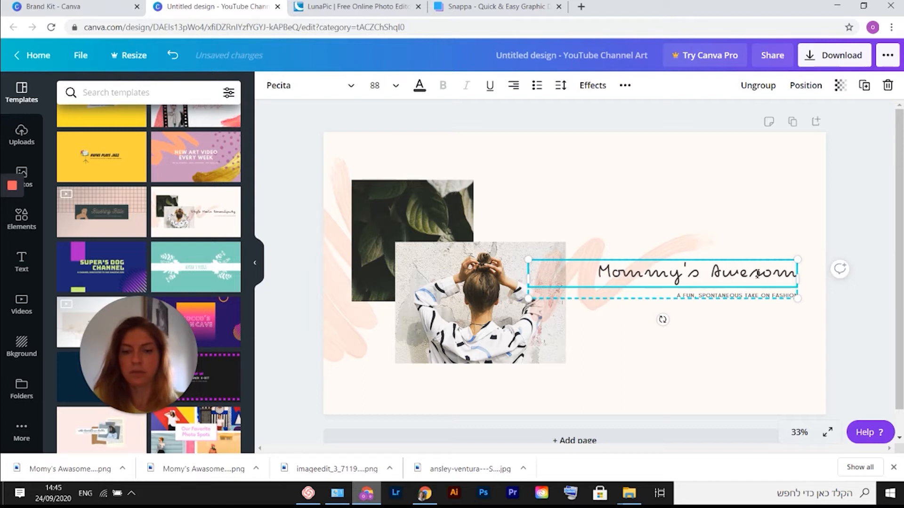
type("e Channel")
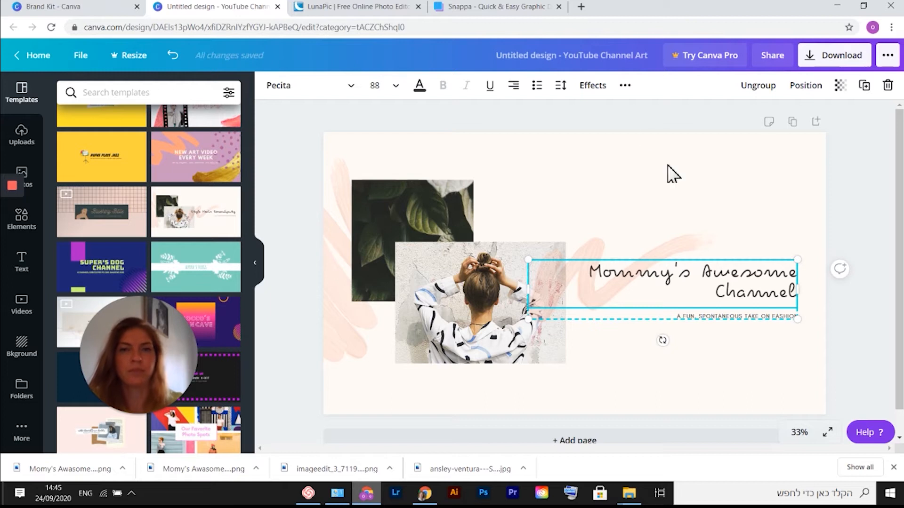
Change the heading font to Glacial Indifference and widen its text box so the heading fits on one line.
left_click(350, 86)
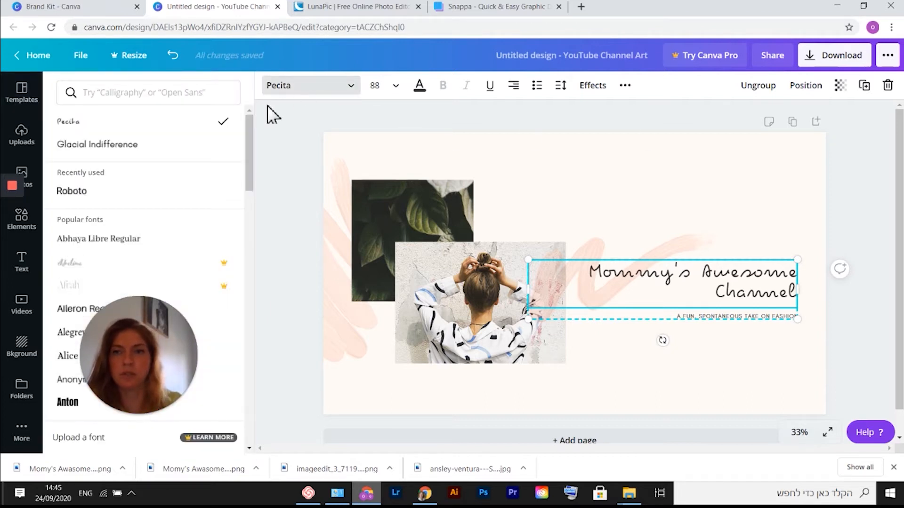
left_click(112, 145)
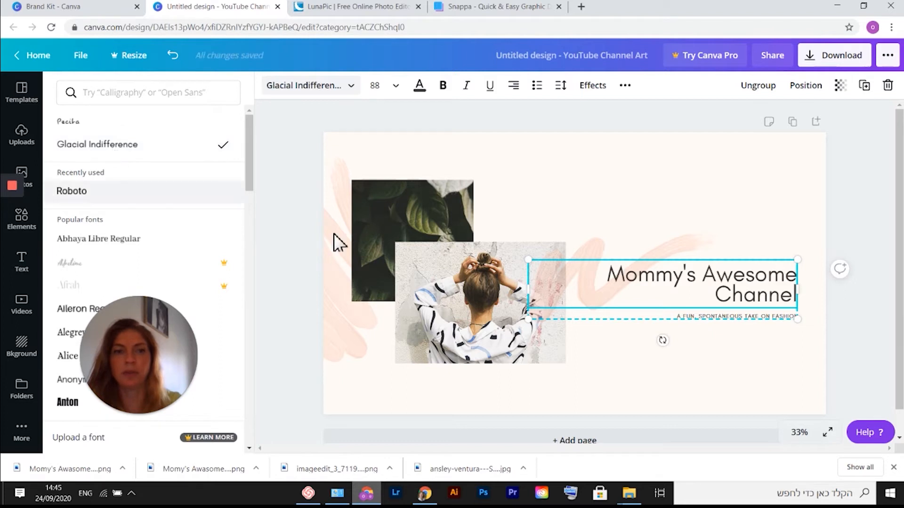
left_click_drag(524, 289, 491, 290)
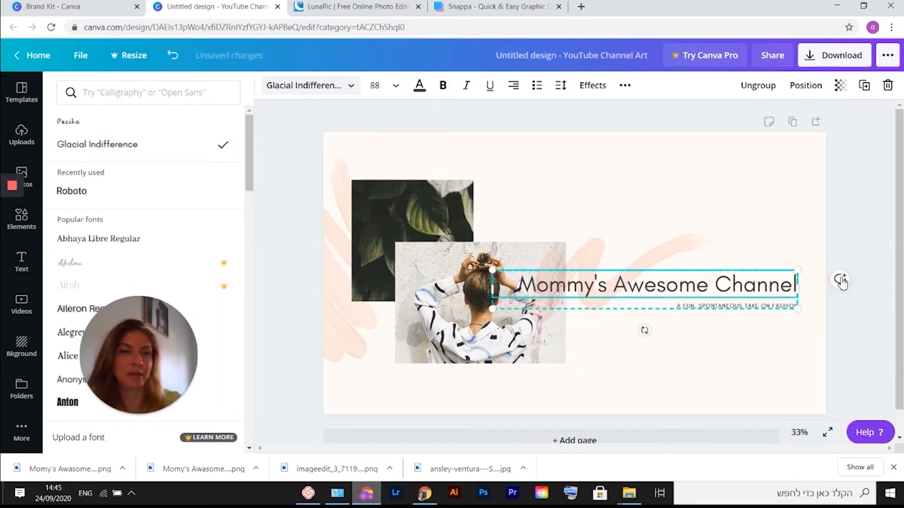
left_click(876, 316)
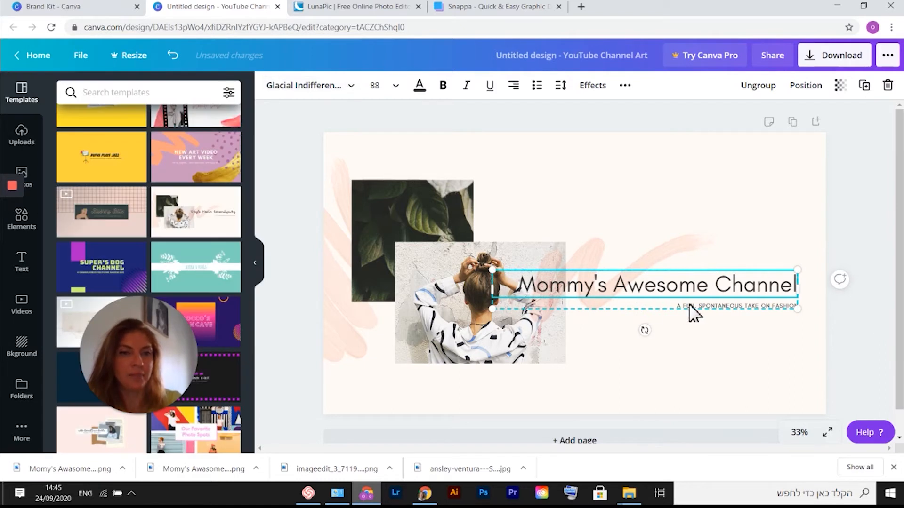
Replace the small subtitle text with "NEW VIDEOS WEEKLY".
left_click(715, 307)
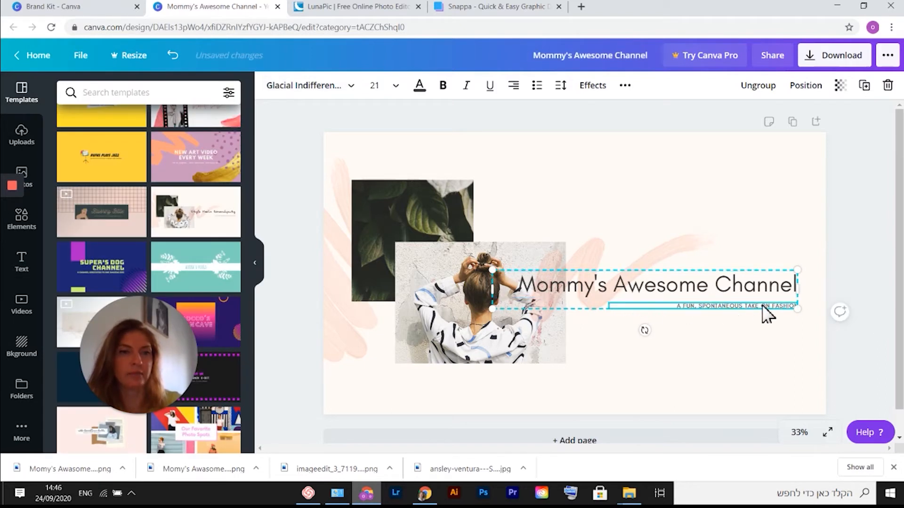
key("BackSpace")
key("BackSpace")
key("BackSpace")
key("BackSpace")
key("BackSpace")
key("BackSpace")
key("BackSpace")
key("BackSpace")
key("BackSpace")
key("BackSpace")
key("BackSpace")
key("BackSpace")
key("BackSpace")
key("BackSpace")
key("BackSpace")
key("BackSpace")
key("BackSpace")
key("BackSpace")
key("BackSpace")
key("BackSpace")
type("NEW")
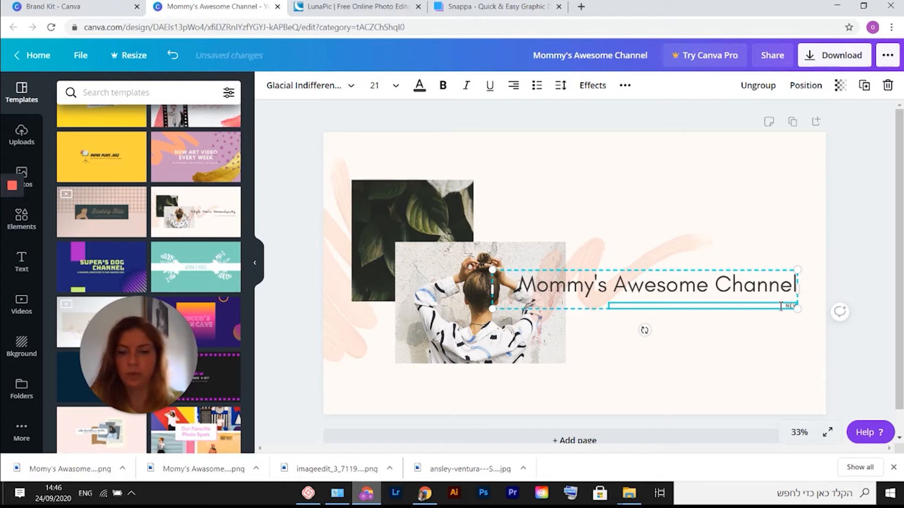
type(" VIDEOS WEEKL")
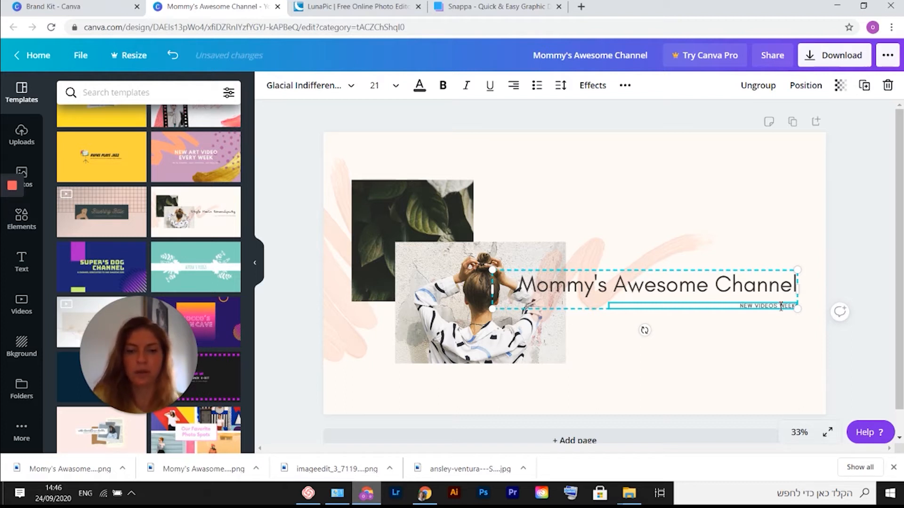
type("Y")
left_click(857, 289)
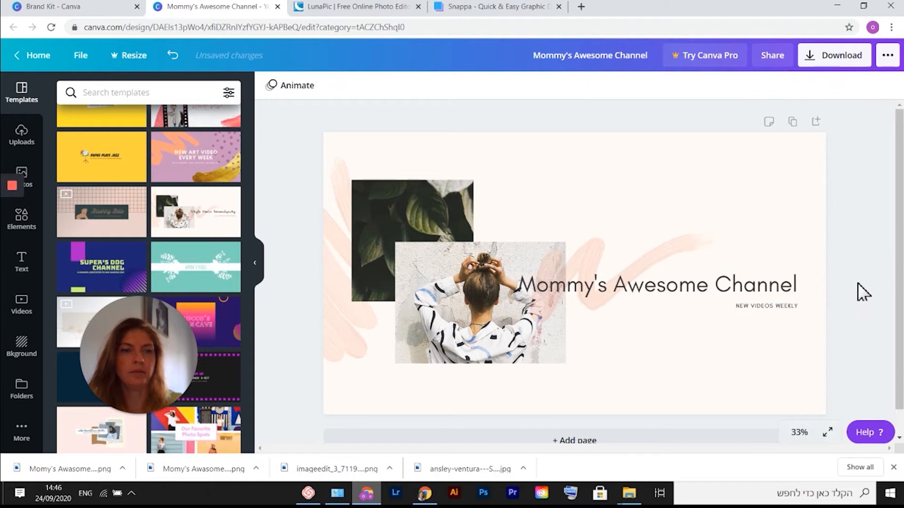
Ungroup the heading and subtitle, and shift the subtitle box left beneath the heading.
left_click(763, 308)
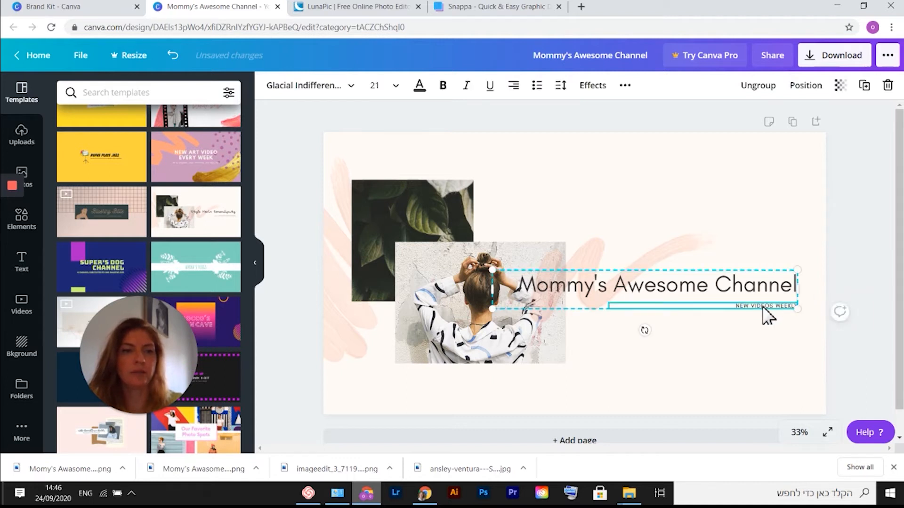
left_click(758, 86)
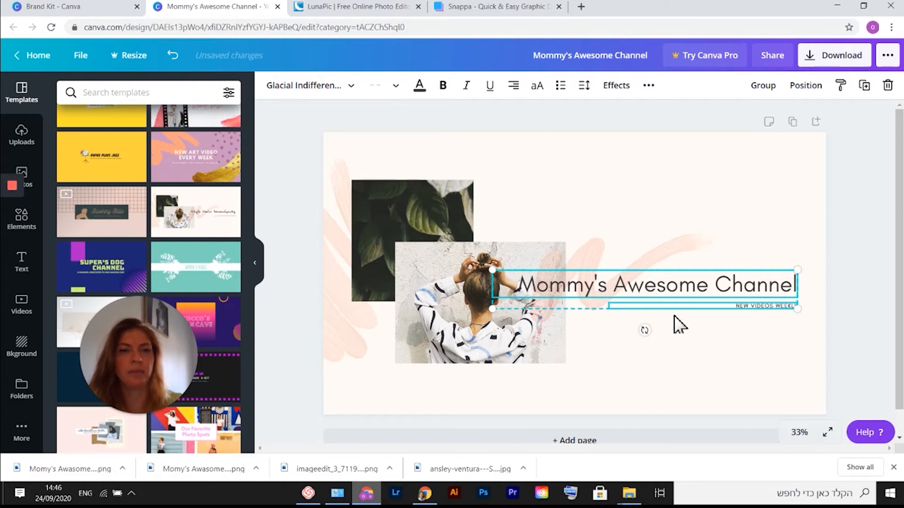
left_click(878, 321)
left_click_drag(780, 311, 719, 307)
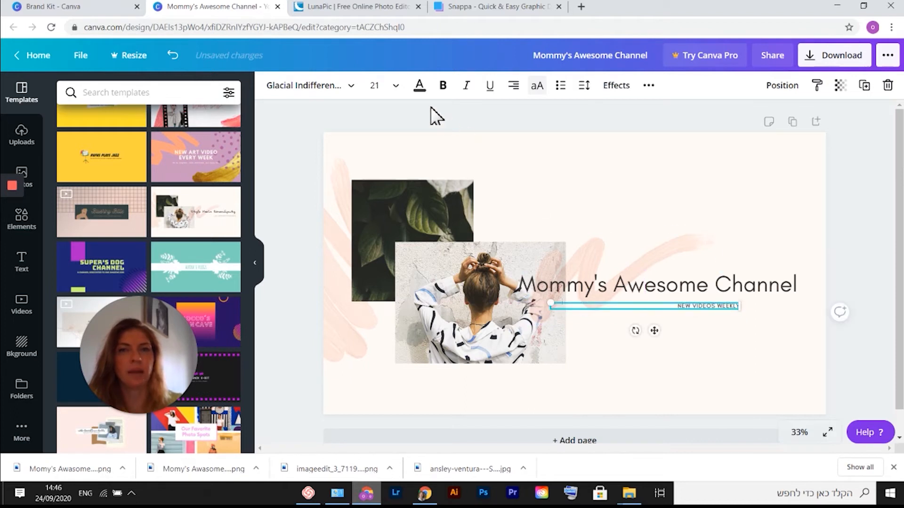
Set the subtitle's font size to 48 and narrow its text box to fit the words.
left_click(396, 91)
scroll(404, 232, "down", 5)
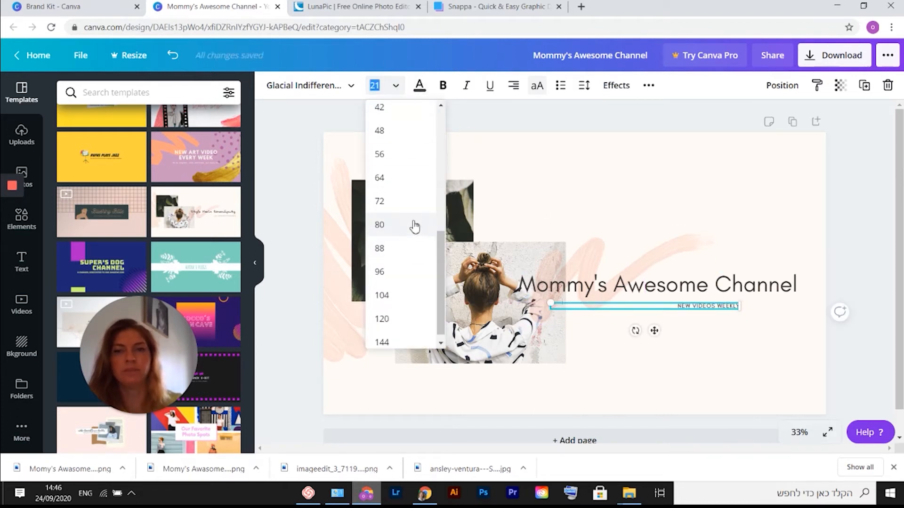
left_click(415, 155)
left_click(395, 85)
left_click(413, 200)
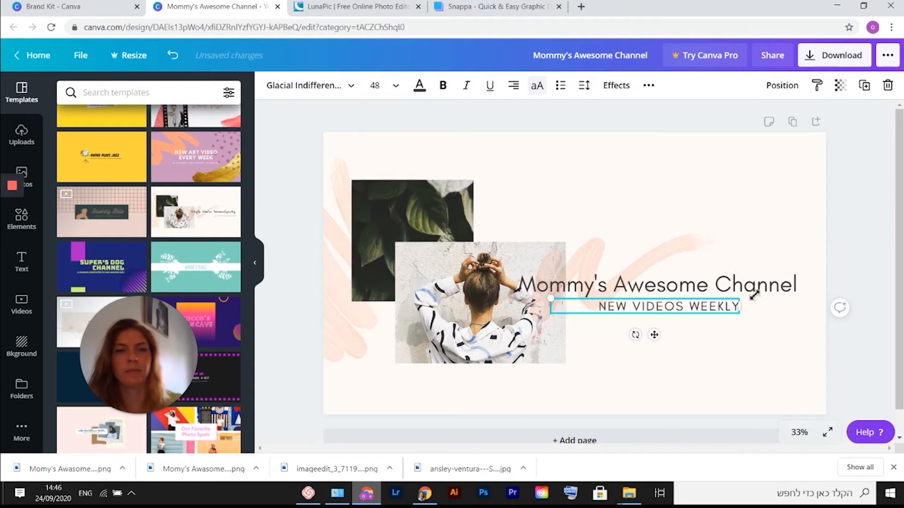
left_click(711, 350)
left_click(643, 312)
left_click_drag(544, 305, 588, 305)
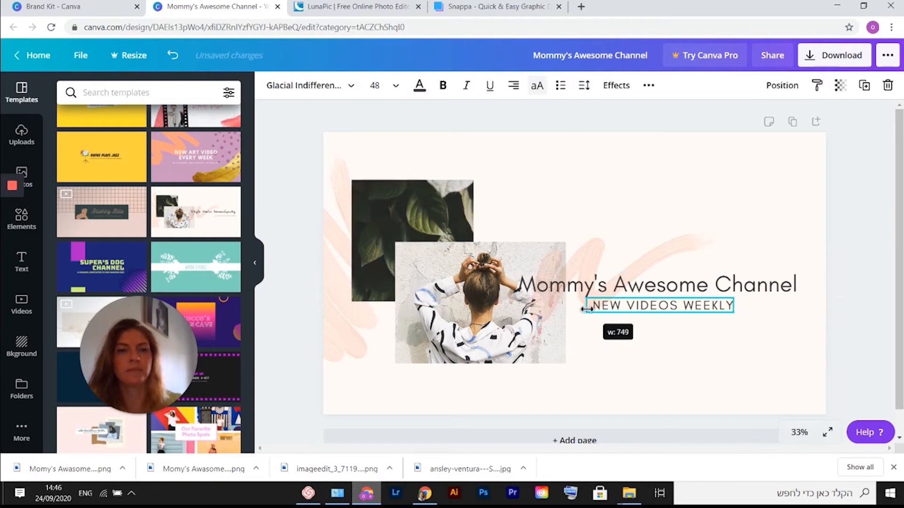
left_click(894, 282)
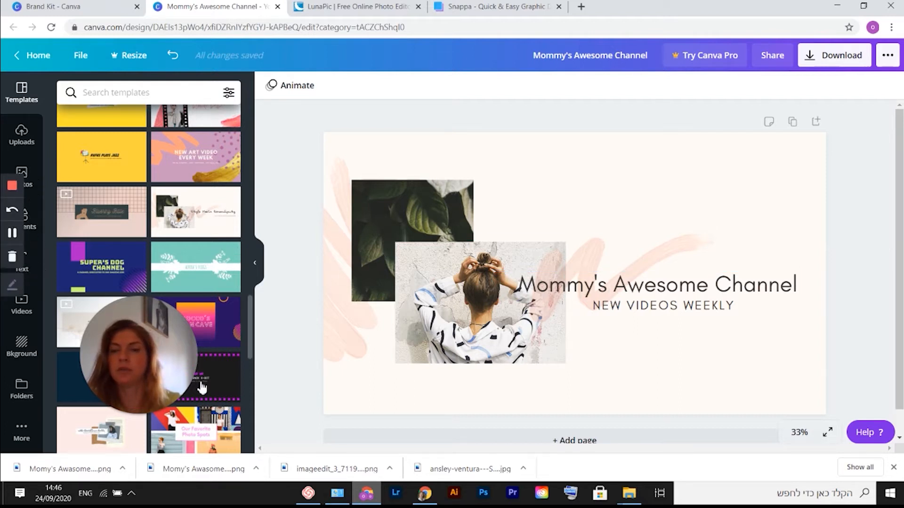
Add a square shape element and resize it into a wide bar behind the heading text.
left_click(39, 230)
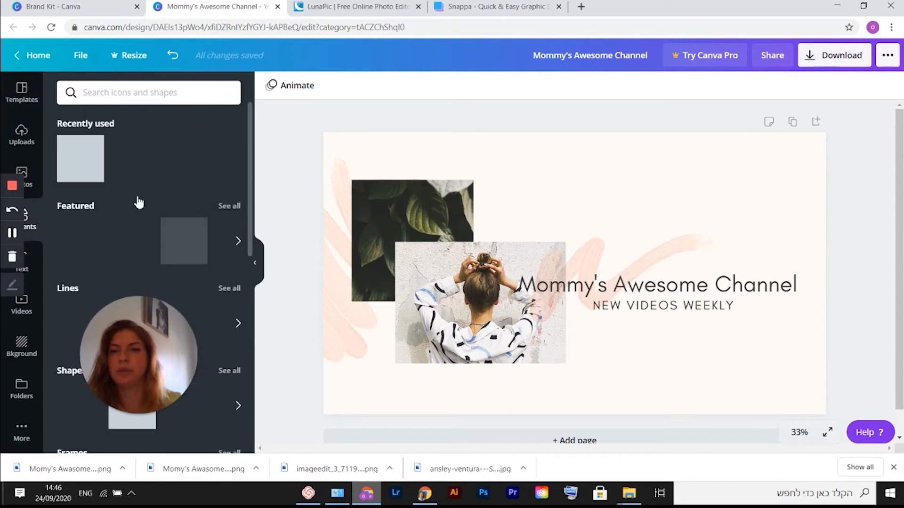
left_click(78, 166)
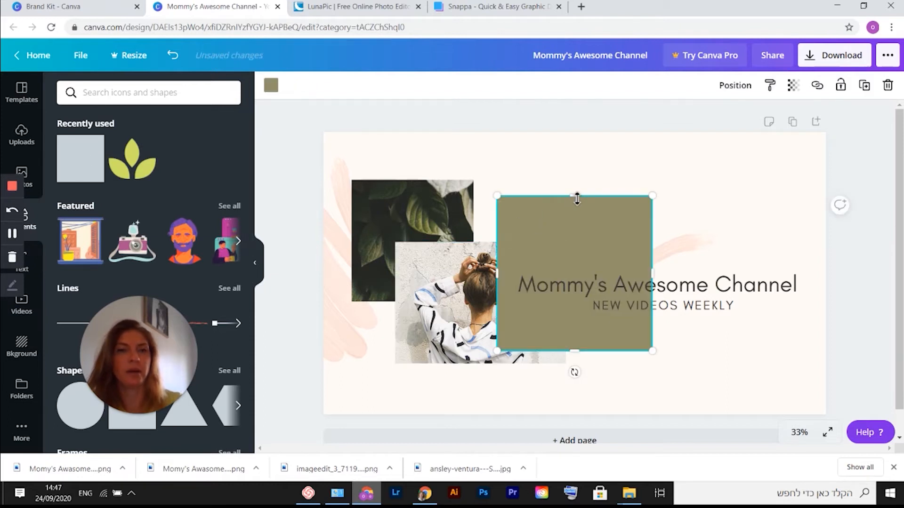
left_click_drag(579, 225, 580, 290)
left_click_drag(575, 351, 577, 301)
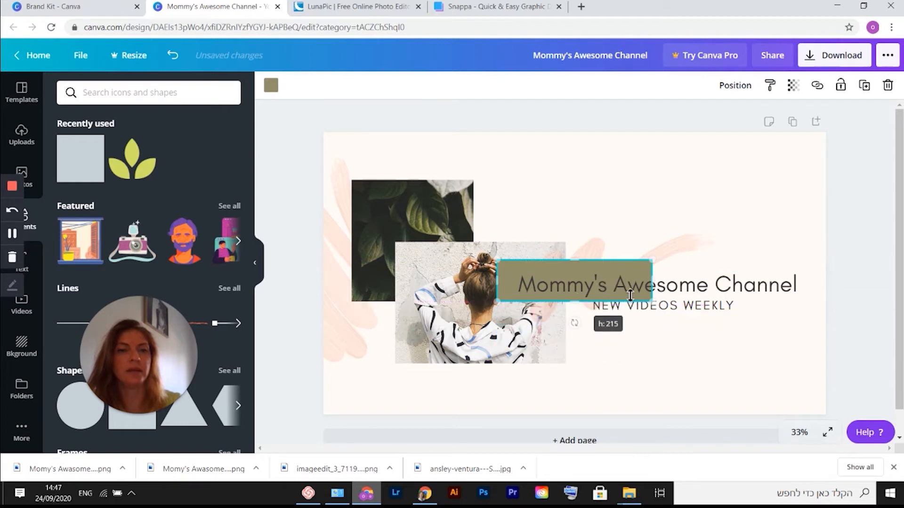
left_click_drag(653, 283, 805, 282)
left_click_drag(501, 286, 506, 286)
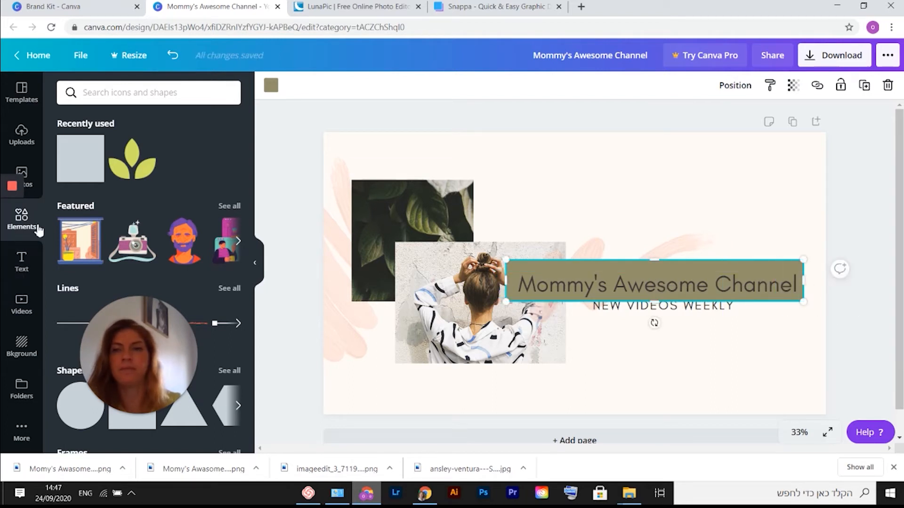
Add another square shape and resize it into a narrower strip behind the subtitle.
left_click(81, 160)
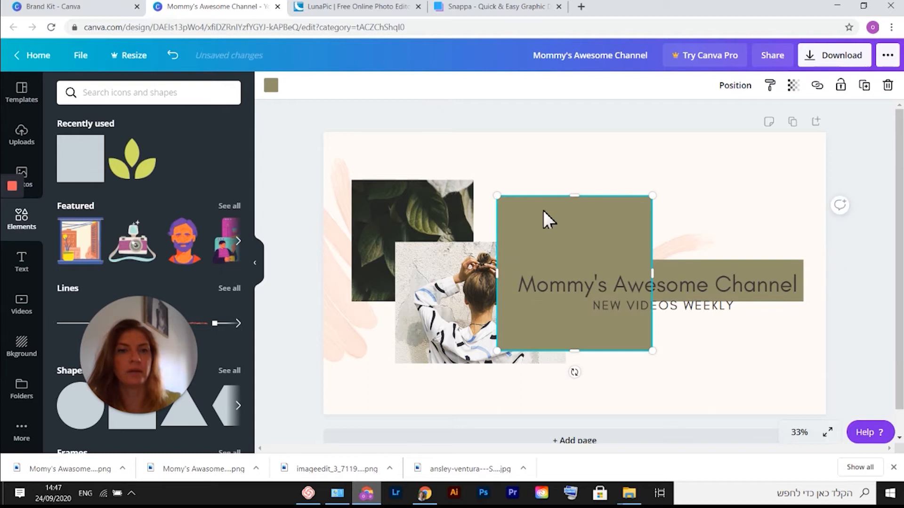
left_click_drag(577, 226, 575, 298)
left_click_drag(575, 351, 577, 318)
left_click_drag(654, 314, 704, 314)
left_click_drag(546, 309, 599, 309)
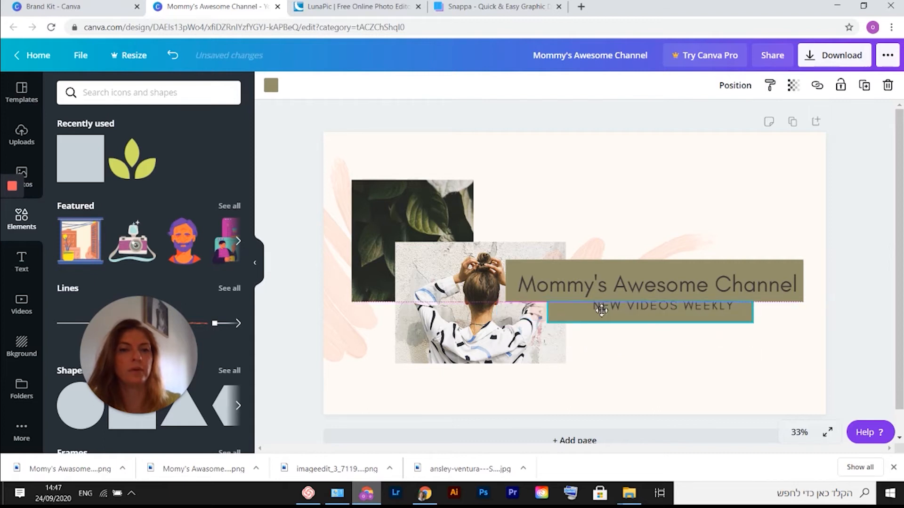
Recolour the subtitle strip with an orange colour from the photo palette.
left_click(271, 87)
left_click(164, 259)
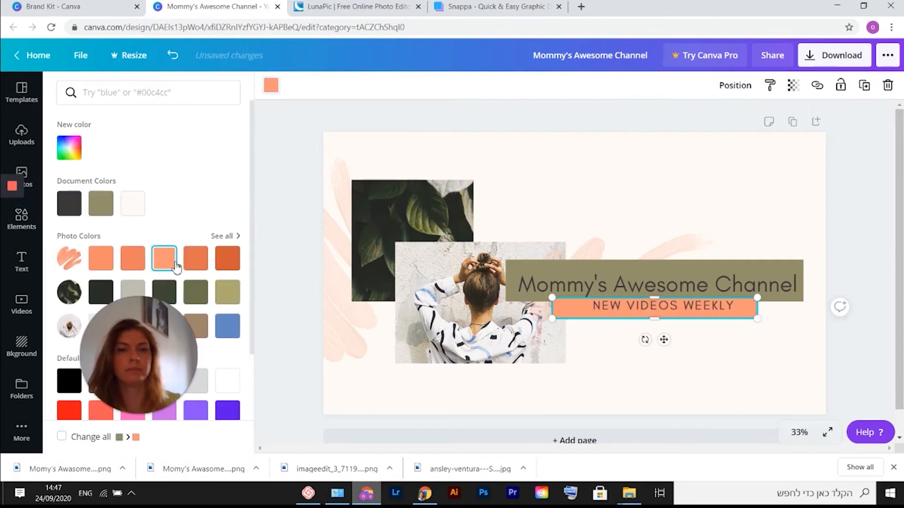
left_click(115, 262)
Set the subtitle text colour to white.
left_click(660, 320)
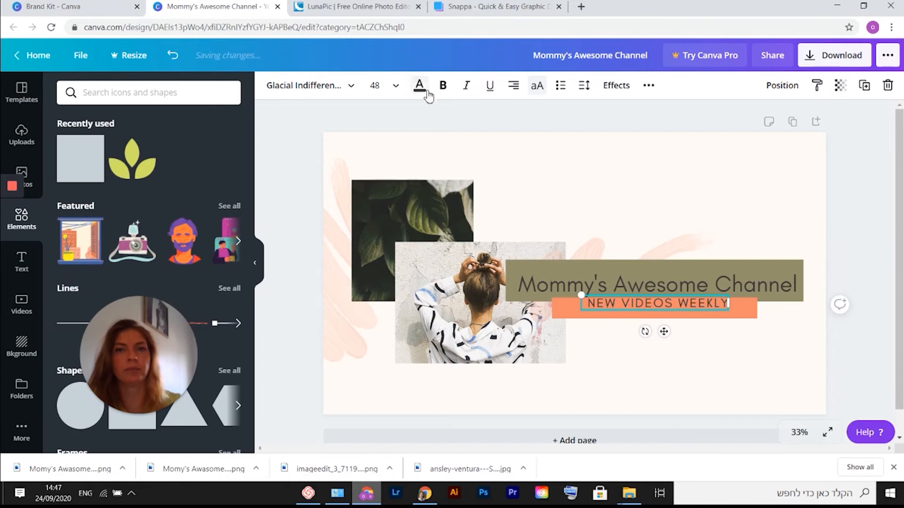
key("Escape")
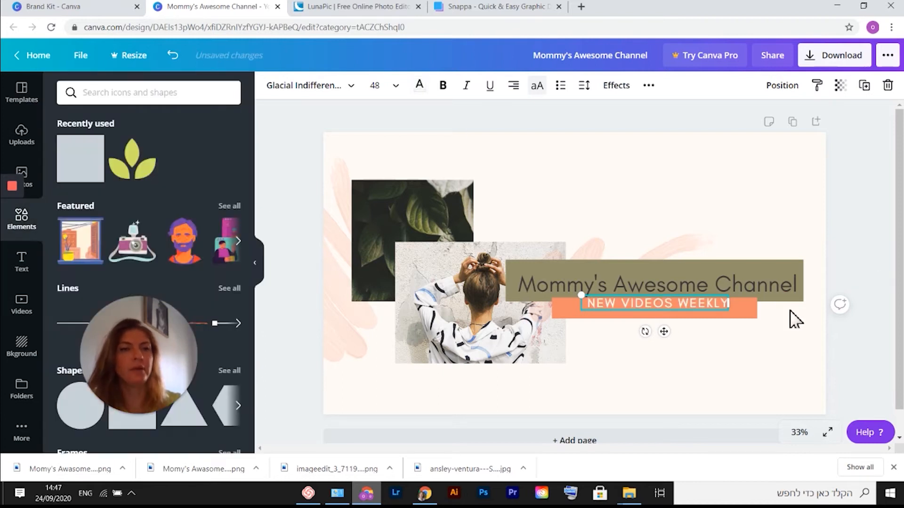
left_click(885, 270)
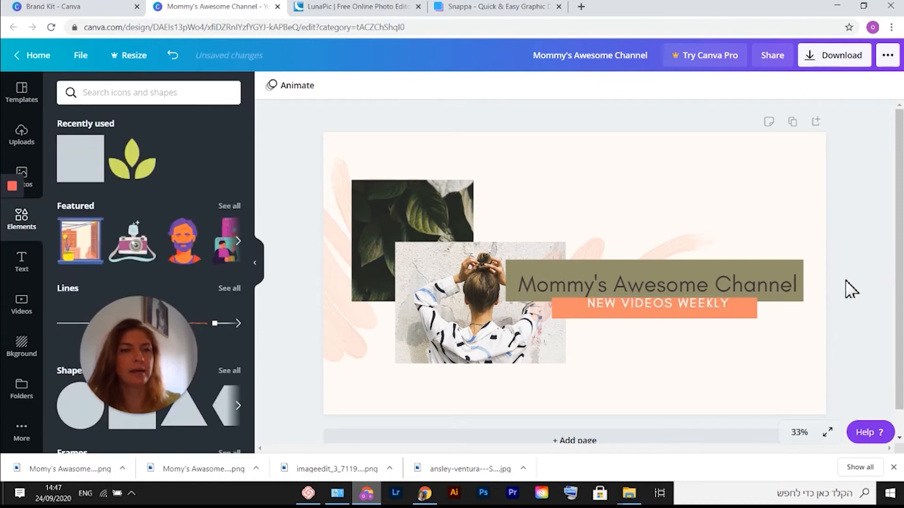
left_click(752, 322)
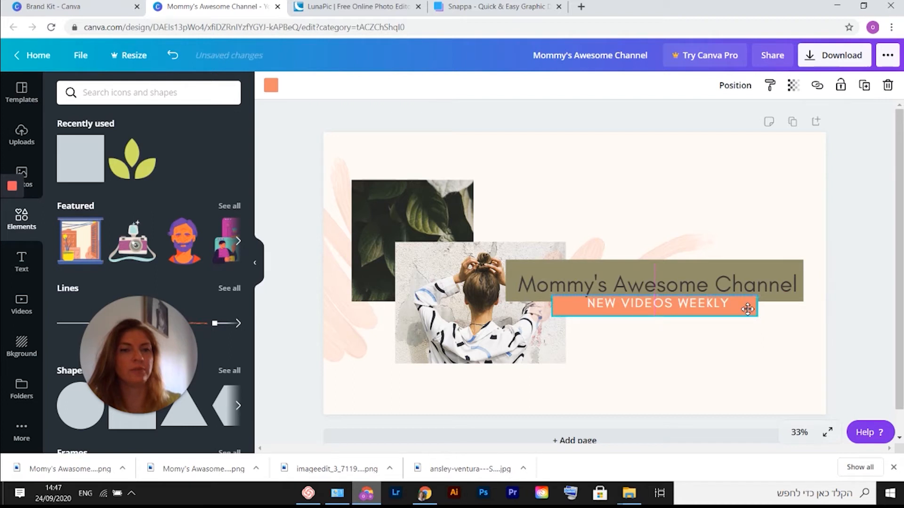
left_click(859, 273)
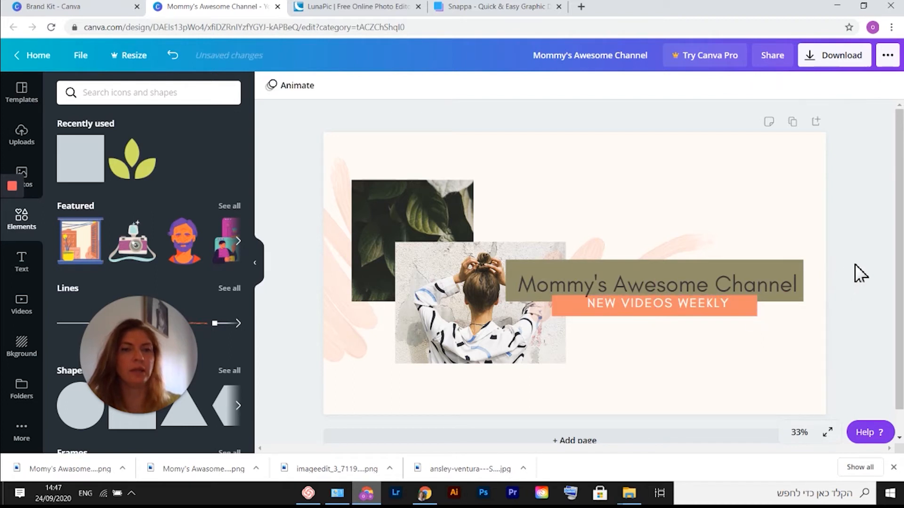
Replace the framed photo of the woman with a mother-and-baby photo found by searching photos for "mommy".
left_click(482, 332)
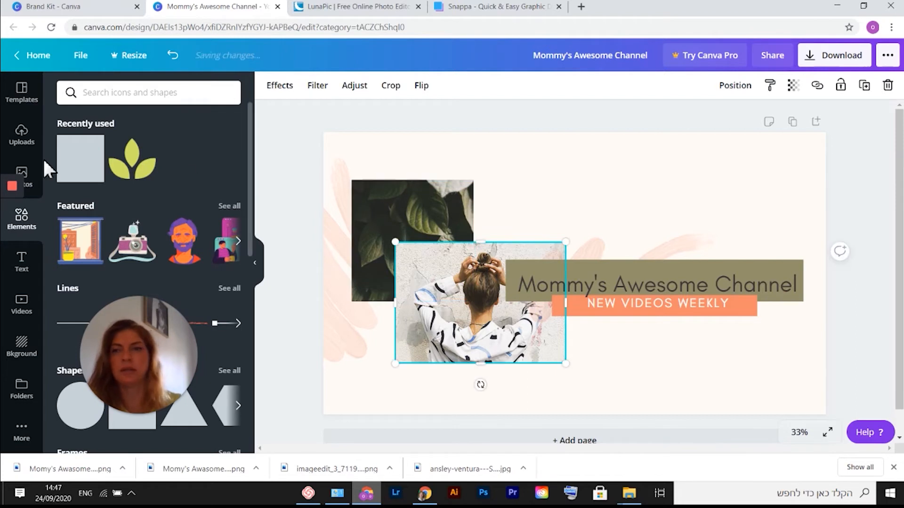
left_click(31, 178)
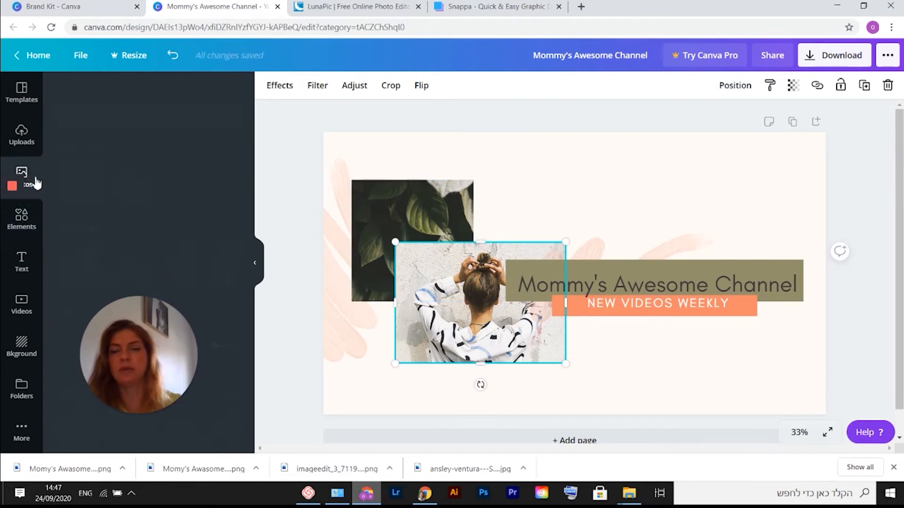
left_click(122, 93)
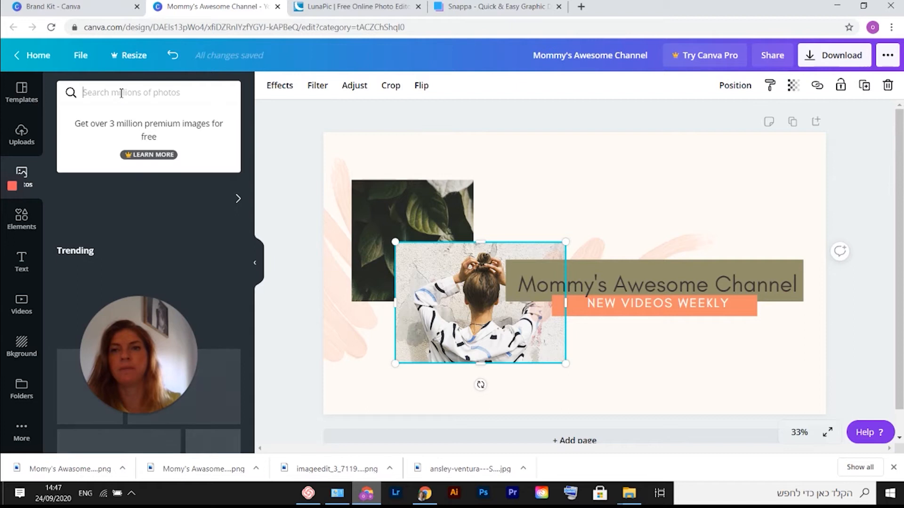
type("mommy")
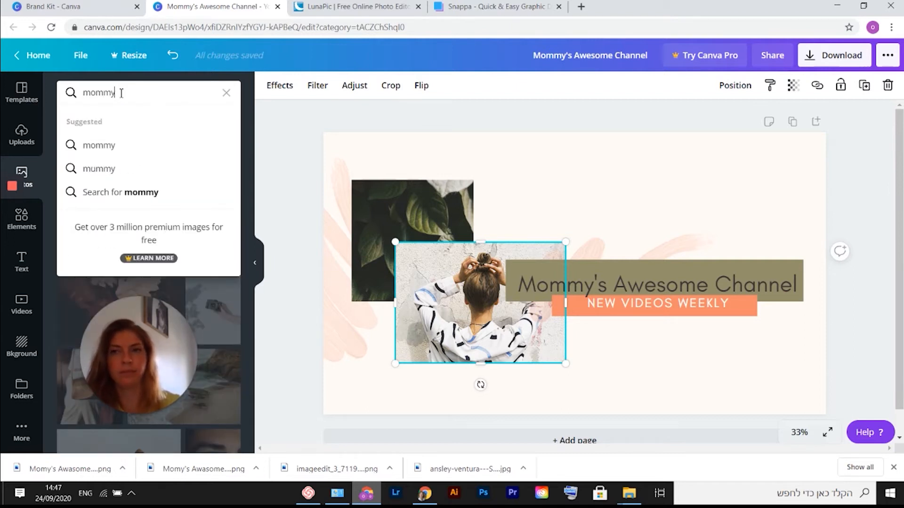
key("Return")
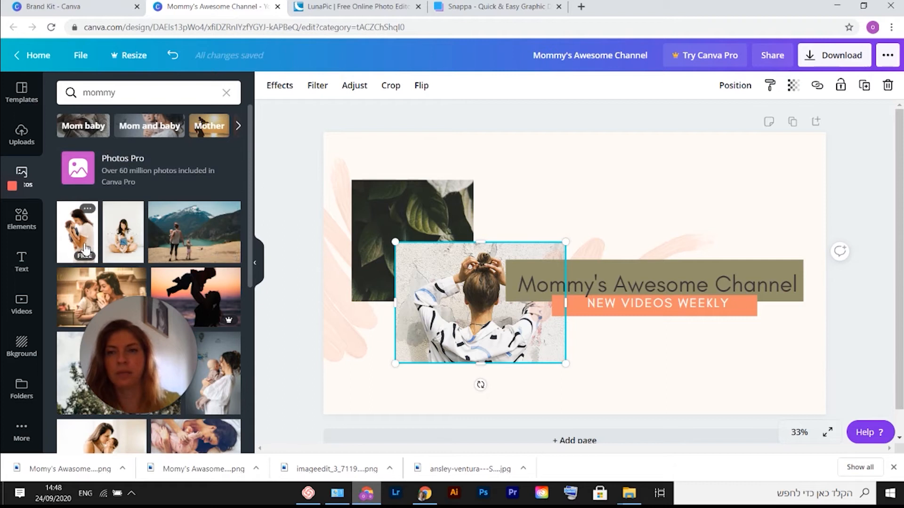
left_click_drag(81, 241, 412, 306)
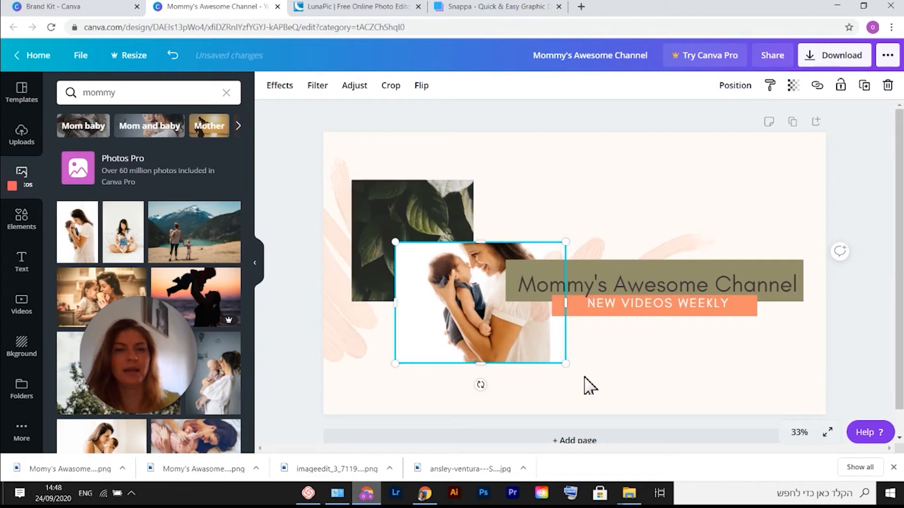
Shrink the mother-and-baby photo slightly and nudge it into place beside the heading.
left_click_drag(565, 364, 534, 326)
left_click_drag(457, 310, 461, 308)
left_click(857, 299)
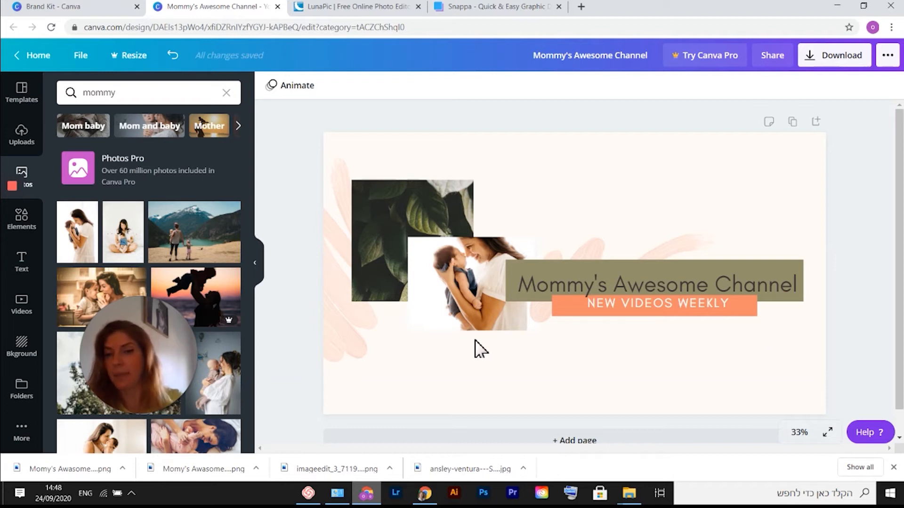
Switch to Snappa and sign up for a free account, filling in name, e-mail and password and ticking the reCAPTCHA.
left_click(513, 13)
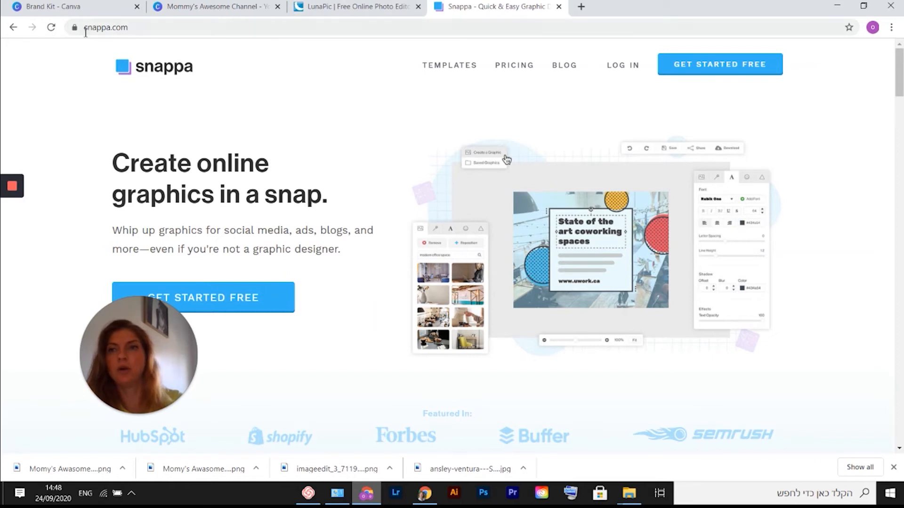
left_click(248, 309)
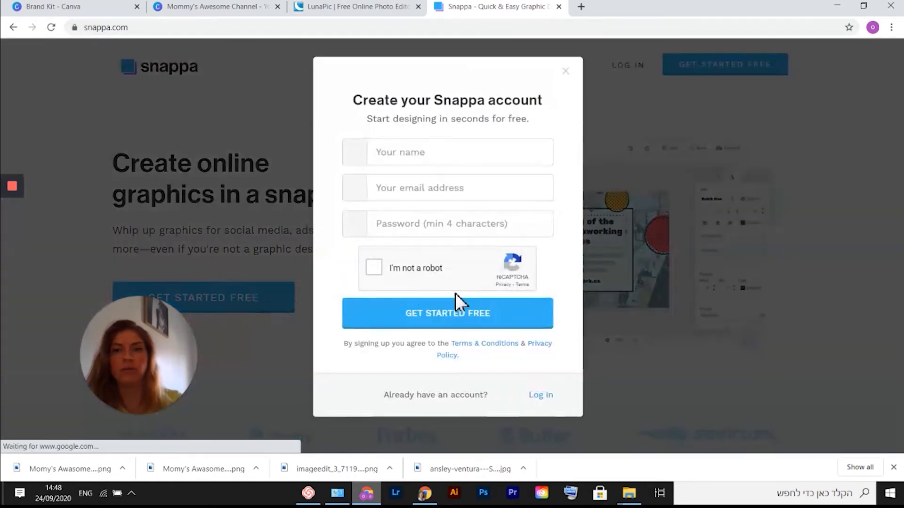
left_click(403, 152)
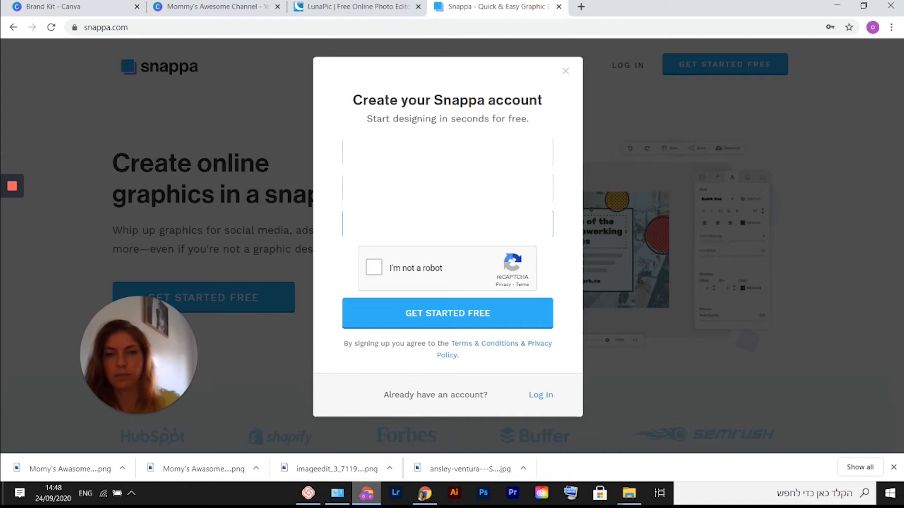
left_click(376, 269)
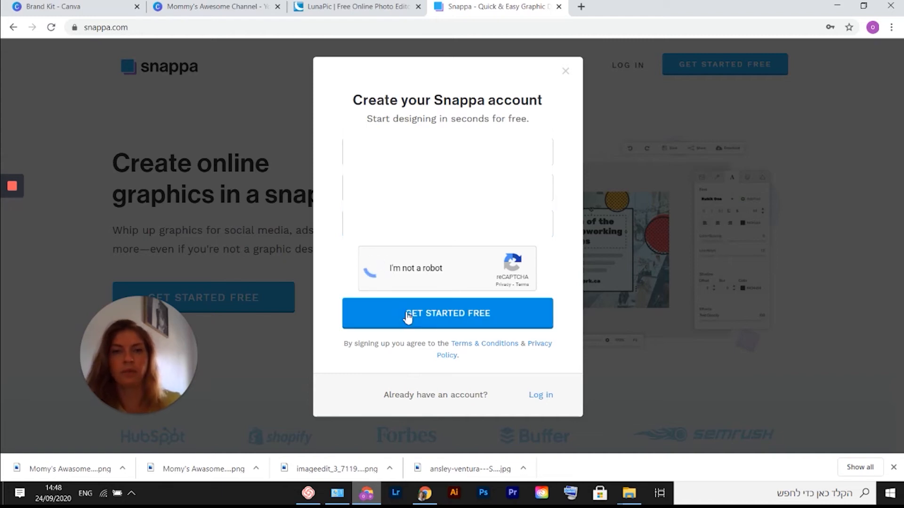
left_click(468, 319)
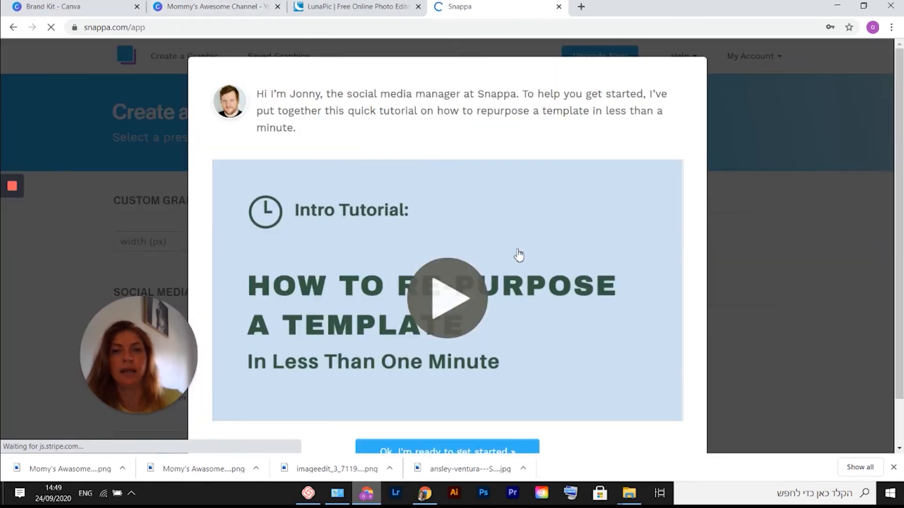
Start a YouTube Channel Art graphic (2560 x 1440 px) from the Mark Johnson template.
scroll(519, 255, "down", 1)
left_click(485, 411)
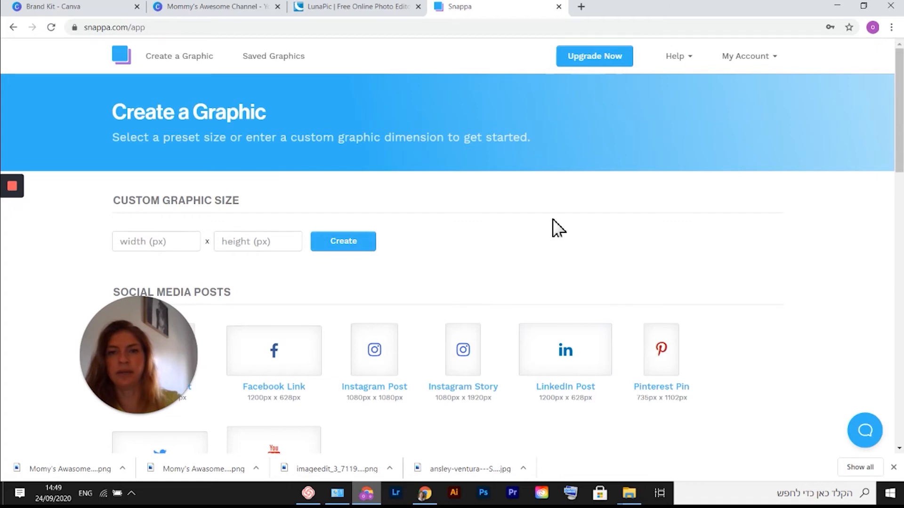
scroll(557, 228, "down", 4)
scroll(569, 235, "down", 1)
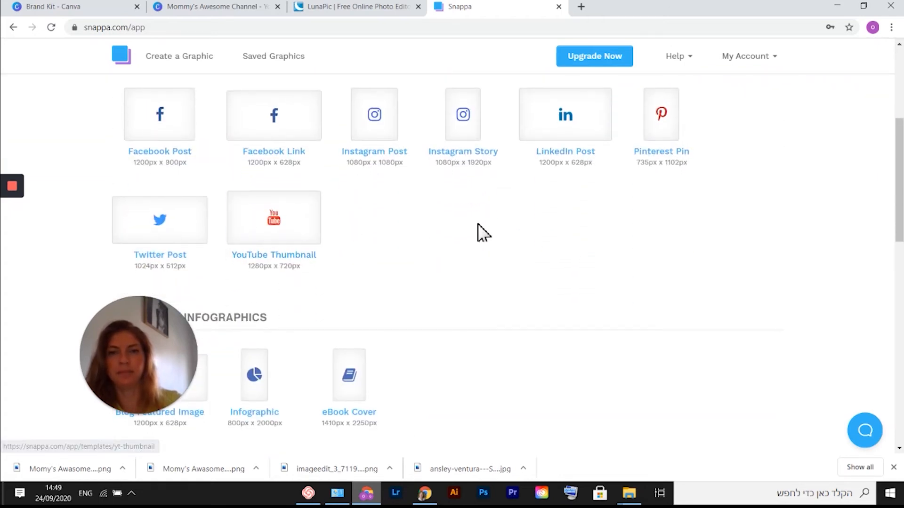
scroll(481, 233, "down", 3)
scroll(490, 234, "up", 2)
scroll(498, 237, "up", 4)
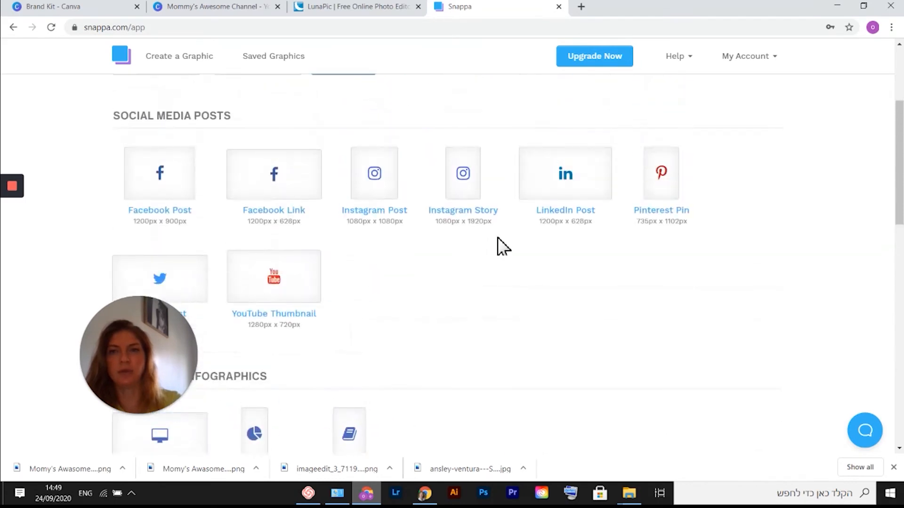
scroll(648, 193, "down", 8)
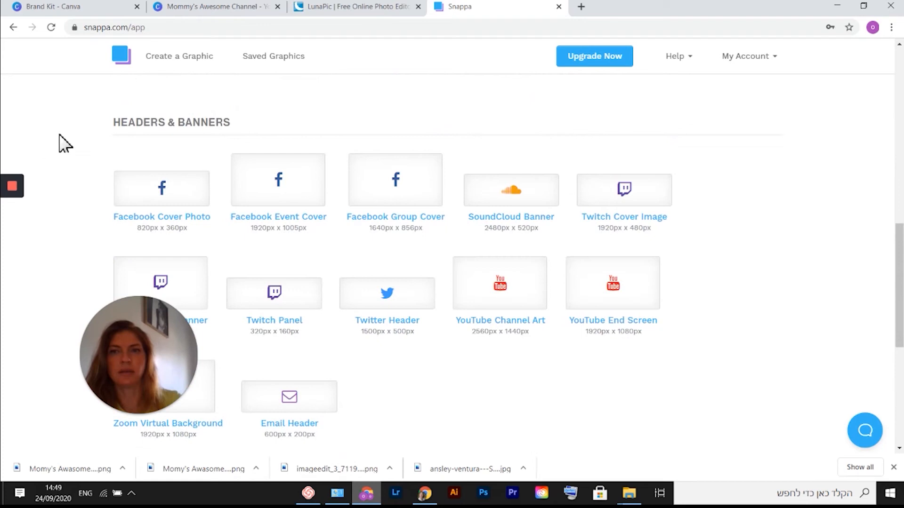
scroll(728, 240, "down", 2)
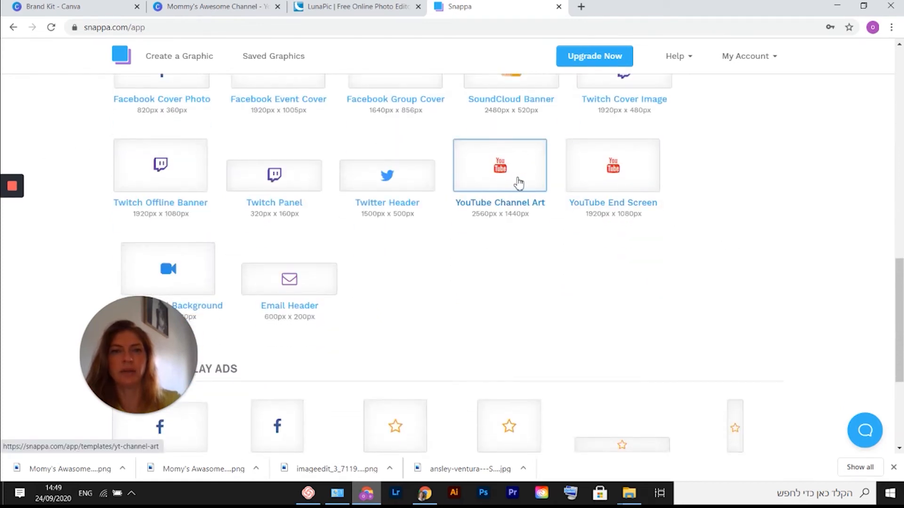
left_click(520, 183)
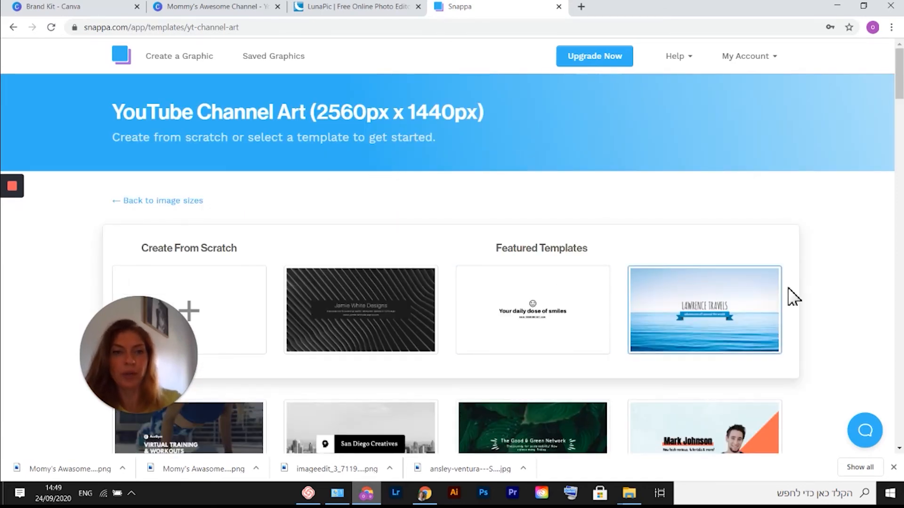
scroll(836, 296, "down", 2)
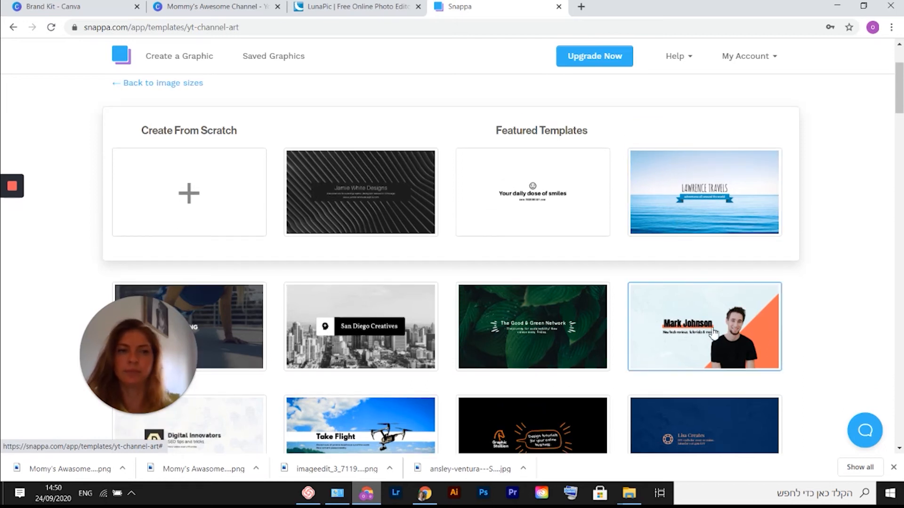
left_click(714, 332)
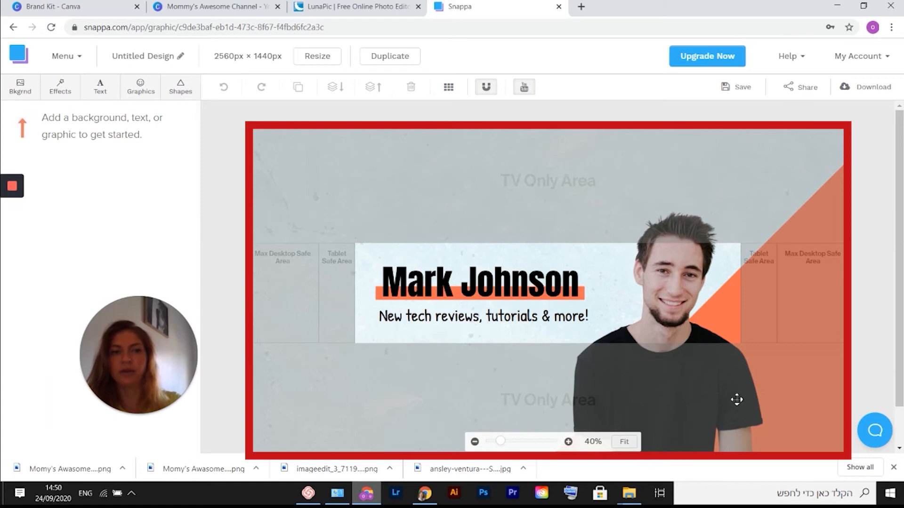
Shrink the man's photo and move it up so it sits at the right end of the banner.
left_click(692, 395)
left_click_drag(762, 246, 721, 276)
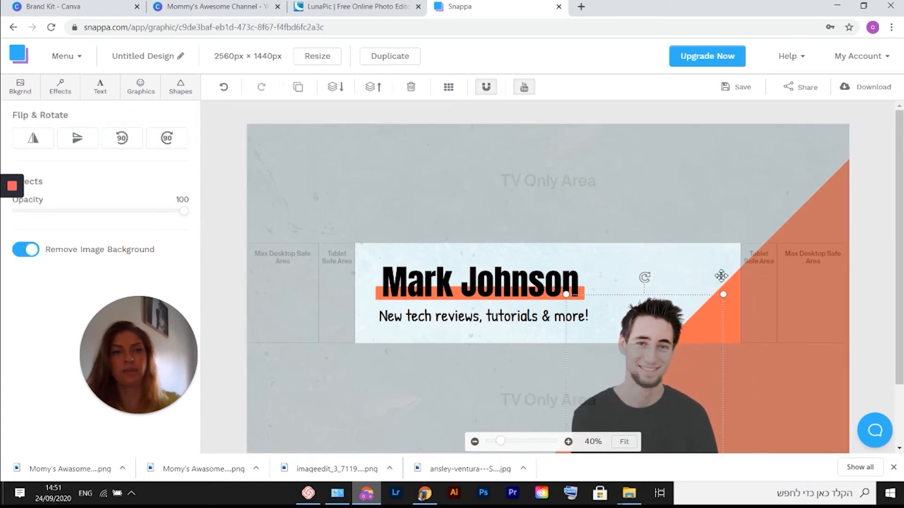
left_click_drag(658, 322, 680, 270)
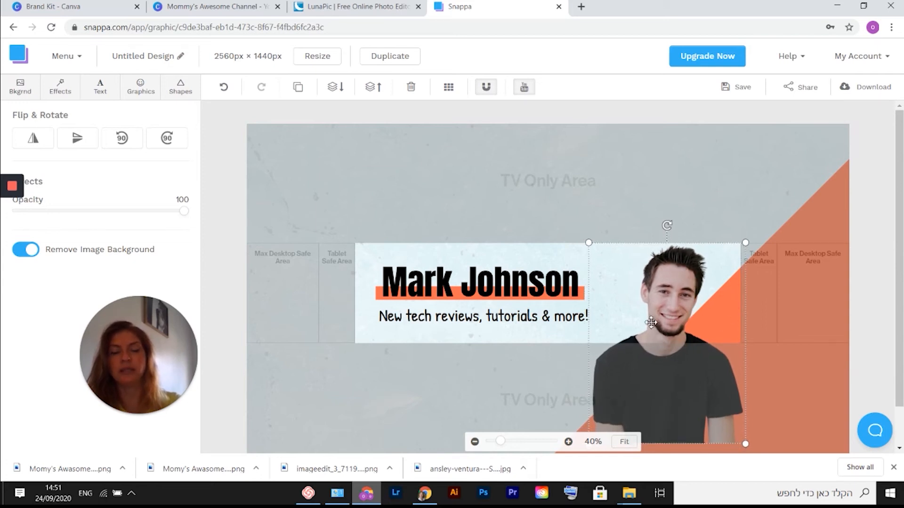
Change the heading font to Amaranth and retype the heading as "Mommy's Love".
double_click(512, 304)
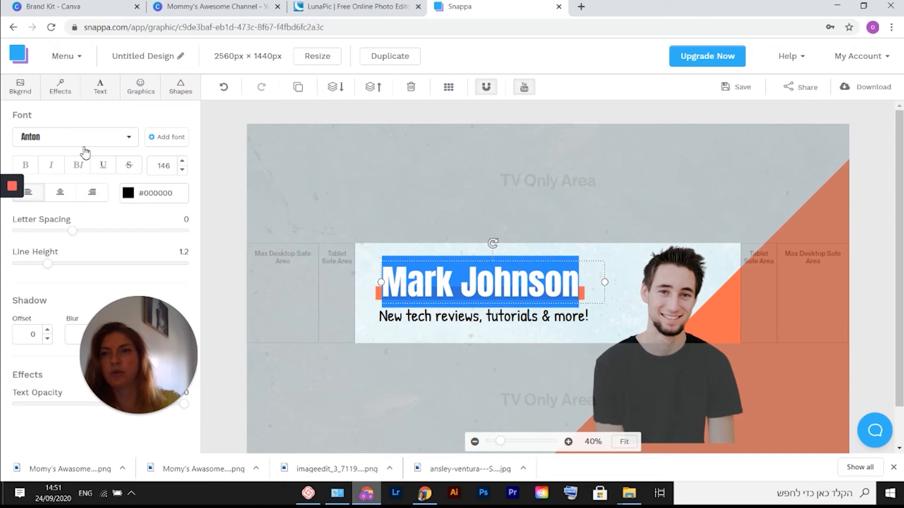
left_click(132, 143)
left_click(66, 183)
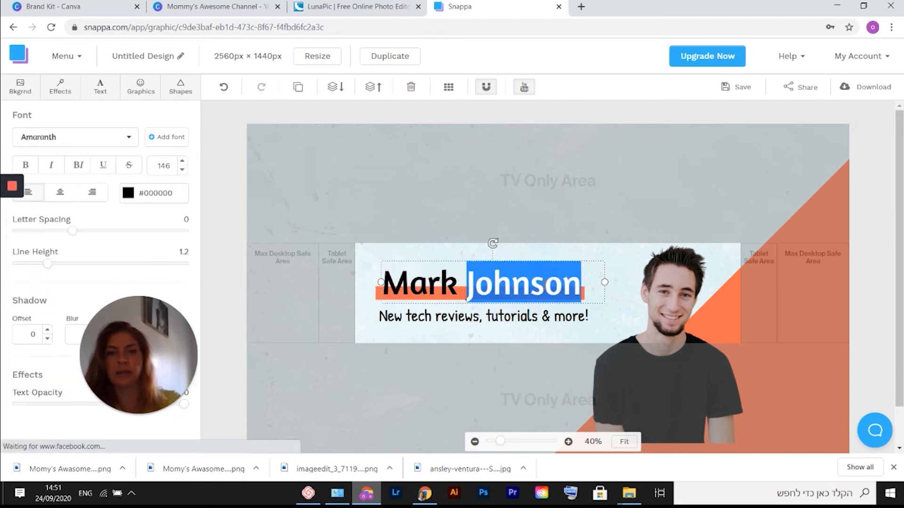
key("BackSpace")
key("BackSpace")
key("BackSpace")
key("BackSpace")
key("BackSpace")
key("BackSpace")
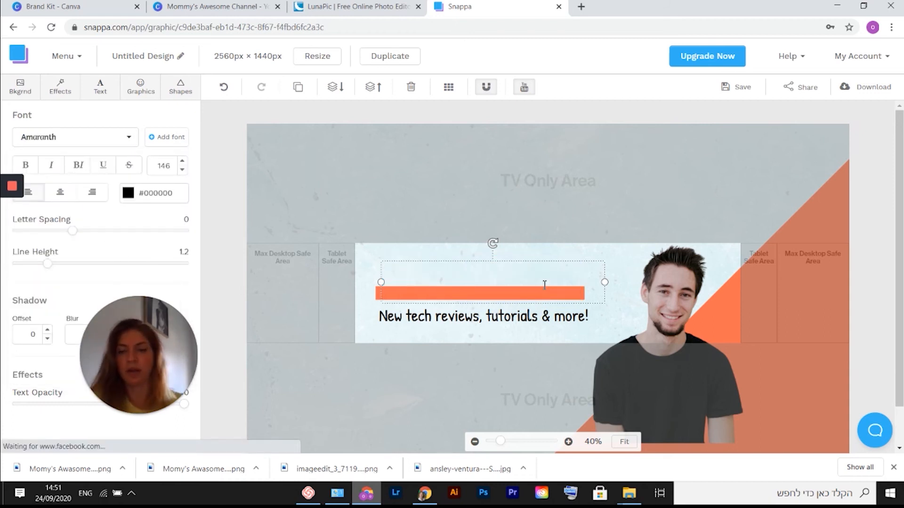
type("Mommy")
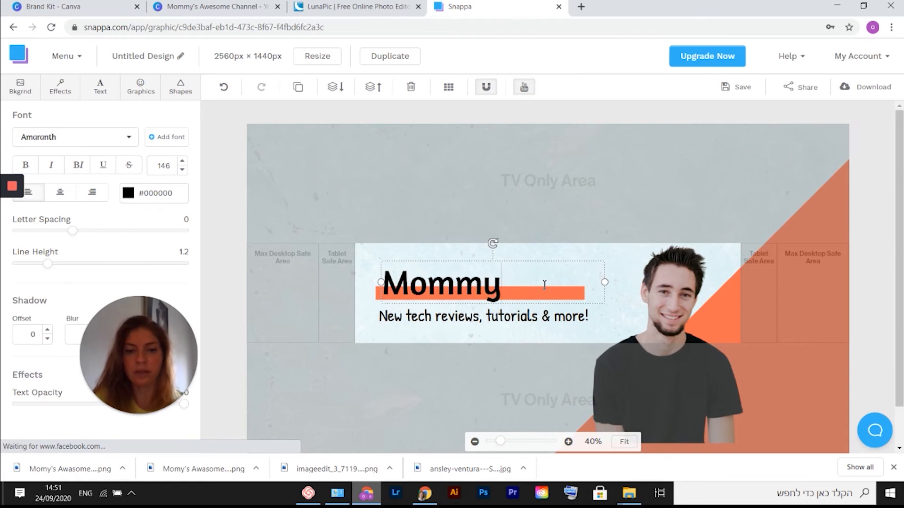
type("'s Love")
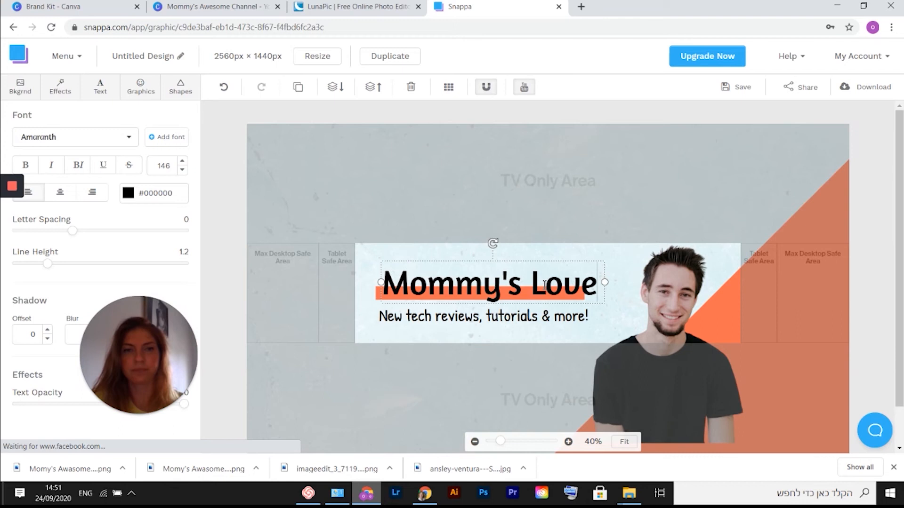
Replace the subtitle with "Videos Weekly" and move it to sit centred under the heading.
triple_click(390, 316)
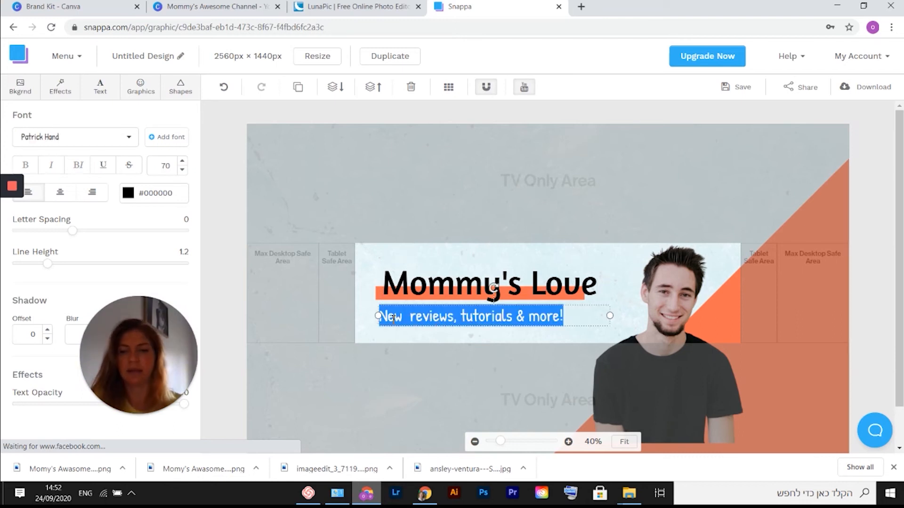
type("Videos Weekly")
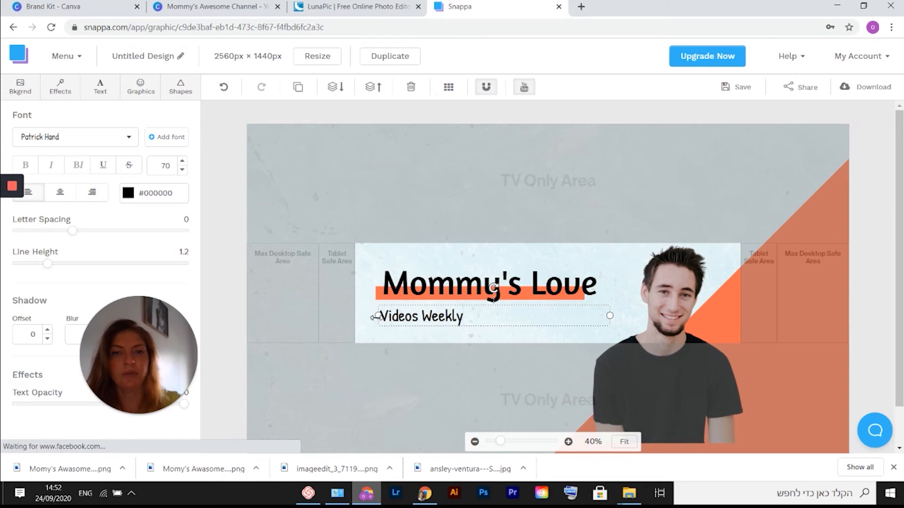
left_click_drag(375, 317, 447, 315)
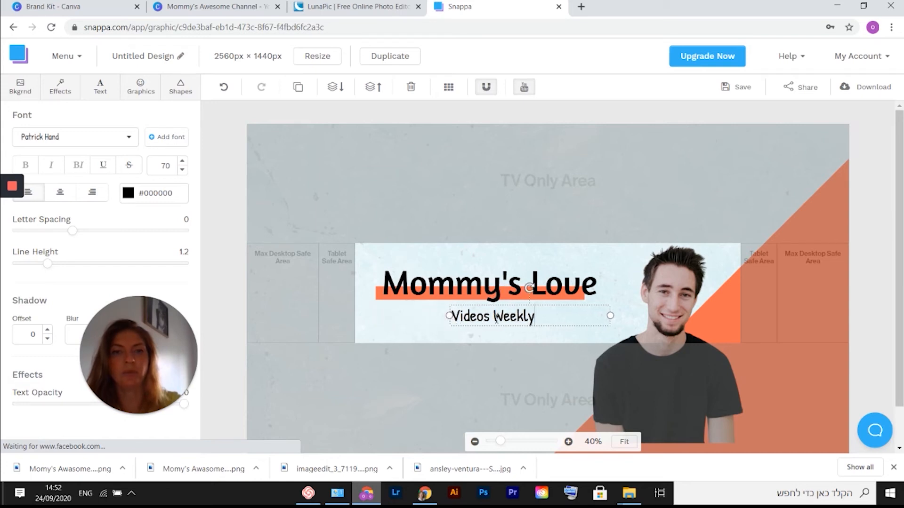
left_click_drag(476, 315, 483, 315)
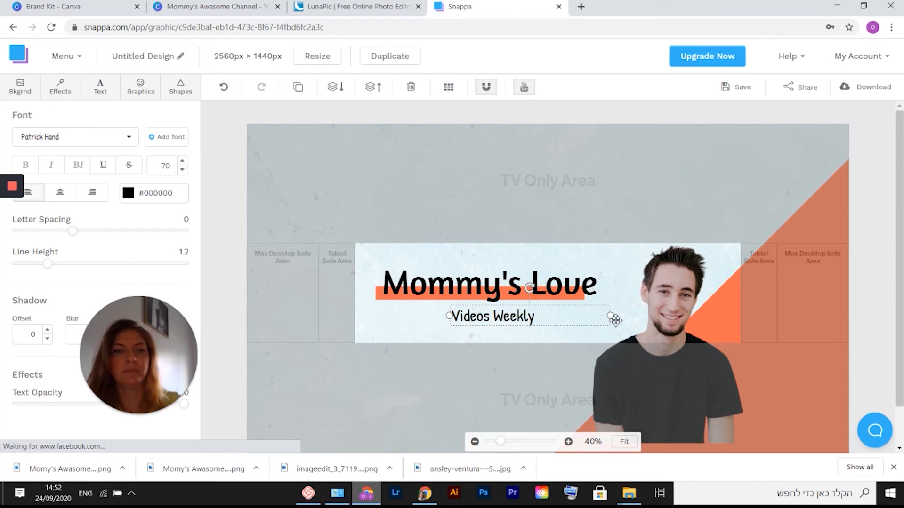
mouse_move(651, 311)
left_mouse_down()
mouse_move(641, 300)
mouse_move(665, 306)
left_mouse_up()
Set the banner background to a stock photo of hands on a laptop keyboard.
left_click(19, 89)
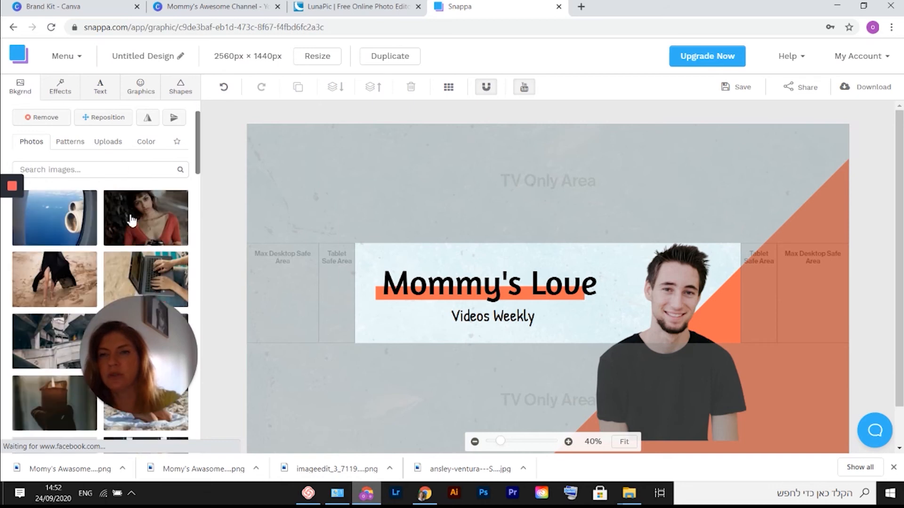
scroll(131, 220, "down", 1)
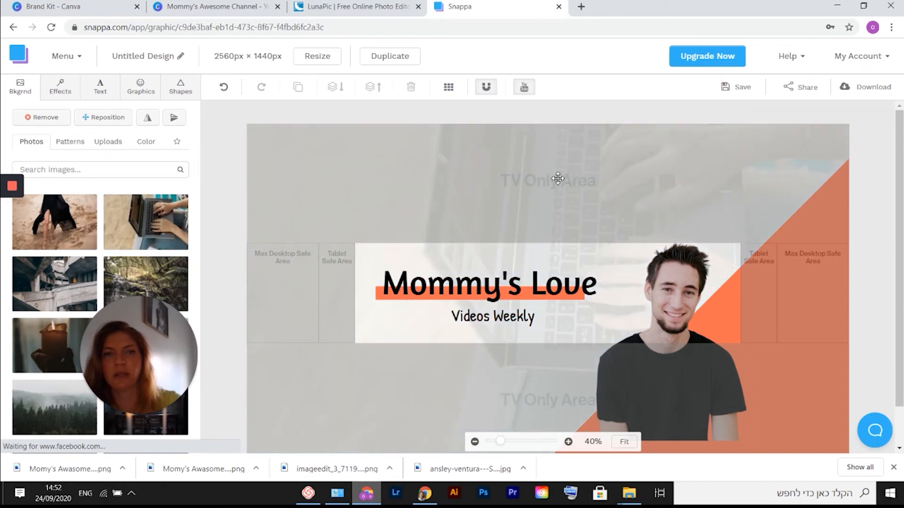
Lower the man's photo opacity to 75.
left_click(620, 364)
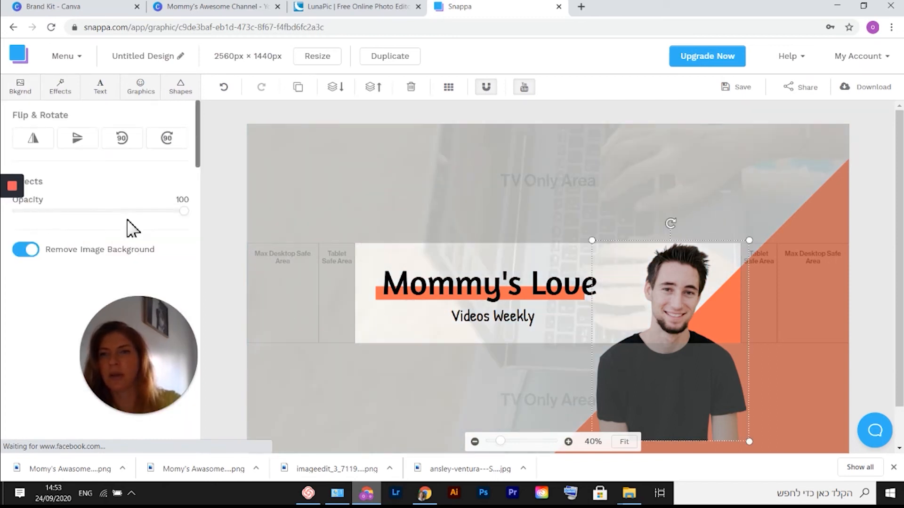
left_click_drag(184, 212, 142, 196)
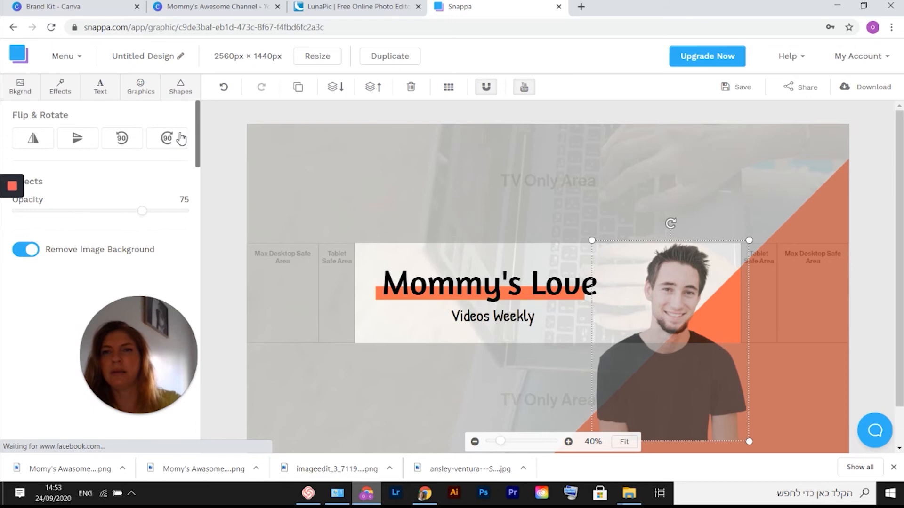
Search the stock photo library for "mom".
left_click(140, 88)
left_click(109, 122)
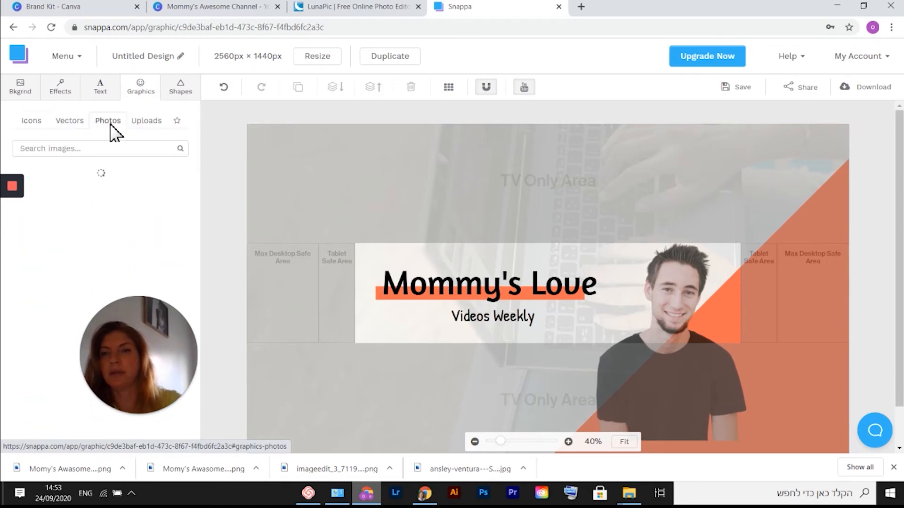
scroll(140, 223, "down", 5)
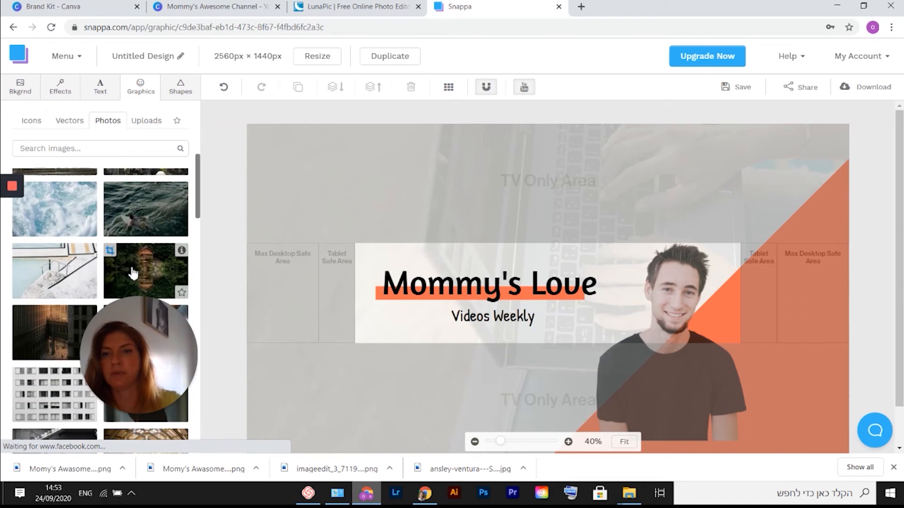
left_click(79, 149)
type("mom")
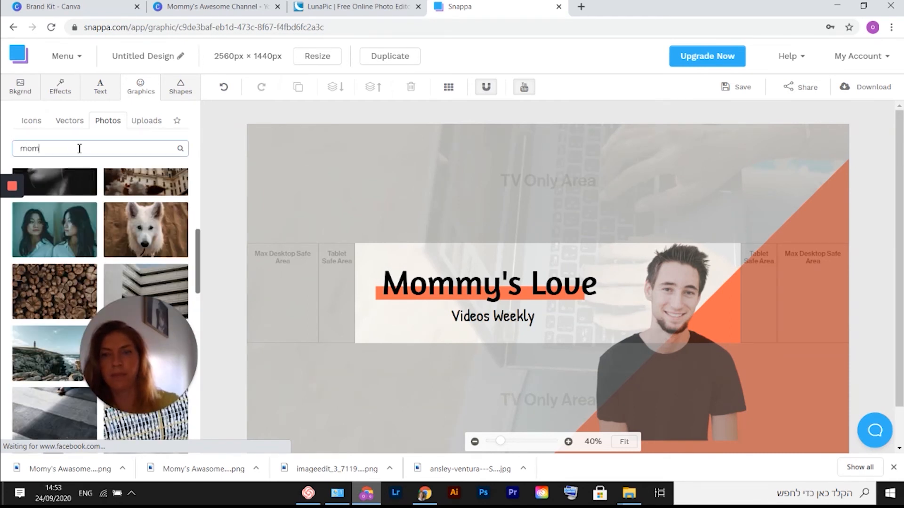
key("Return")
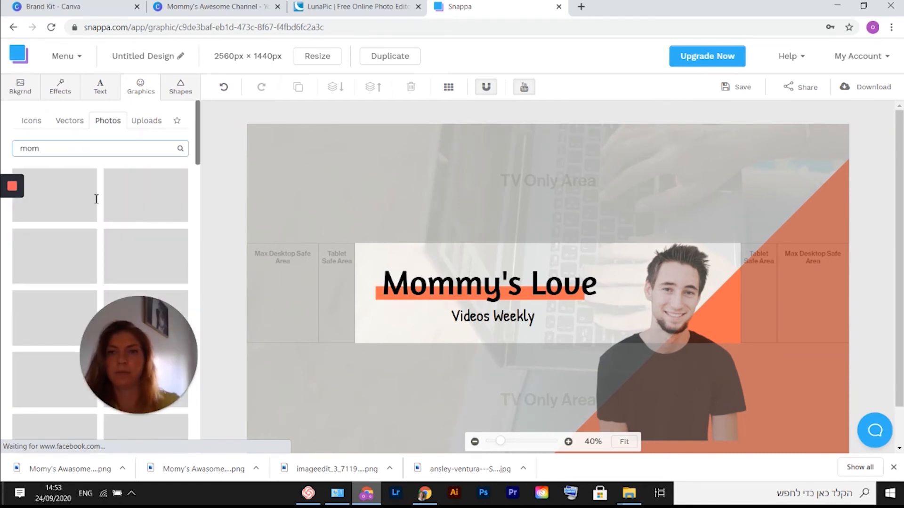
Delete the man's photo from the banner.
left_click(663, 391)
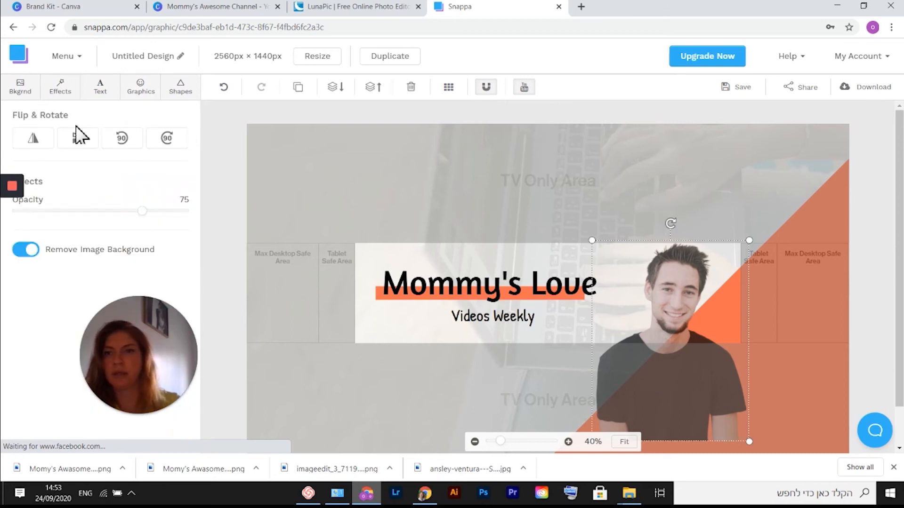
left_click(413, 88)
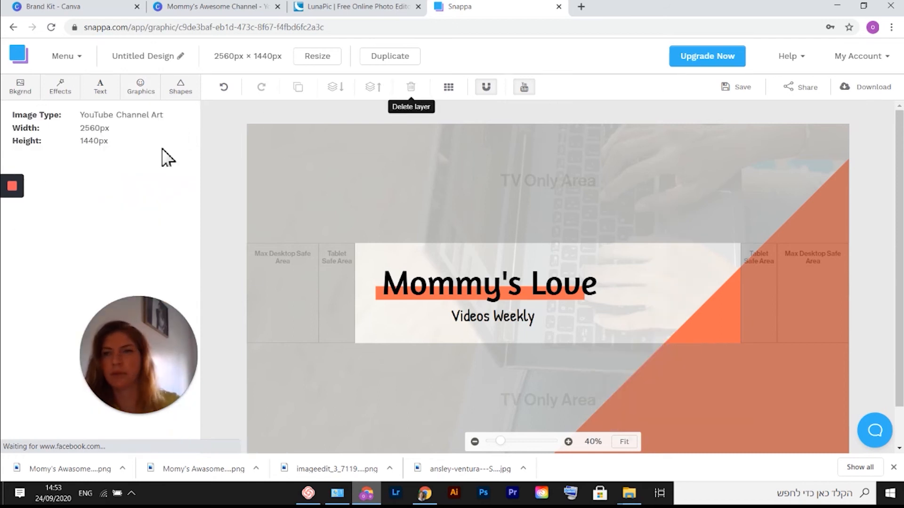
Add the photo of a mother holding her baby and resize it to fill the right end of the white panel.
left_click(141, 93)
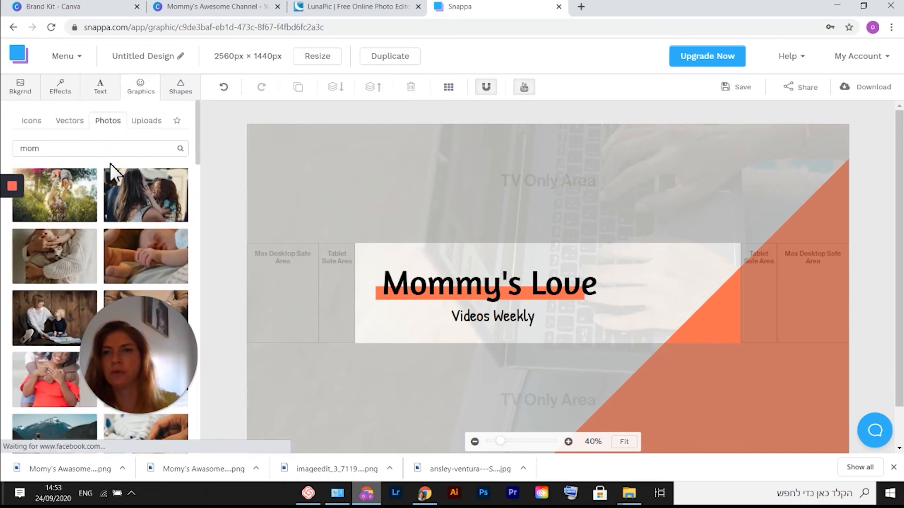
scroll(99, 212, "down", 3)
scroll(98, 217, "down", 3)
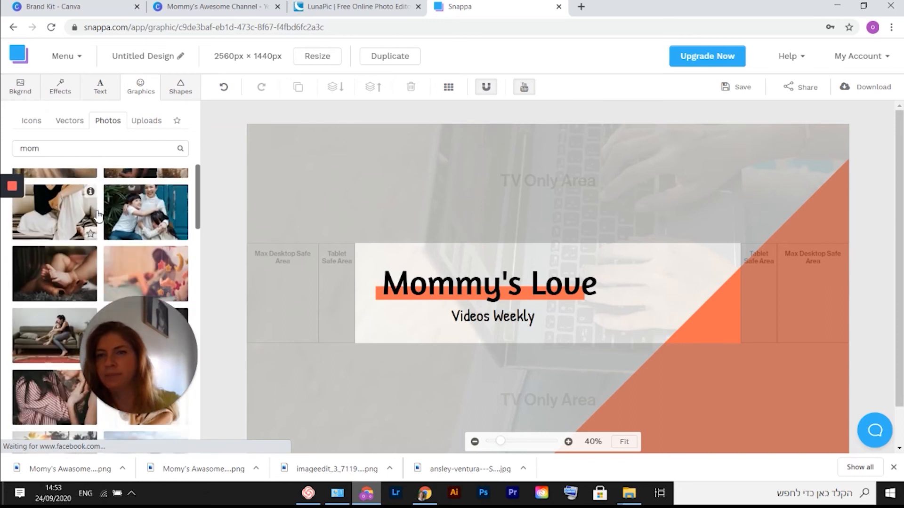
scroll(105, 221, "down", 3)
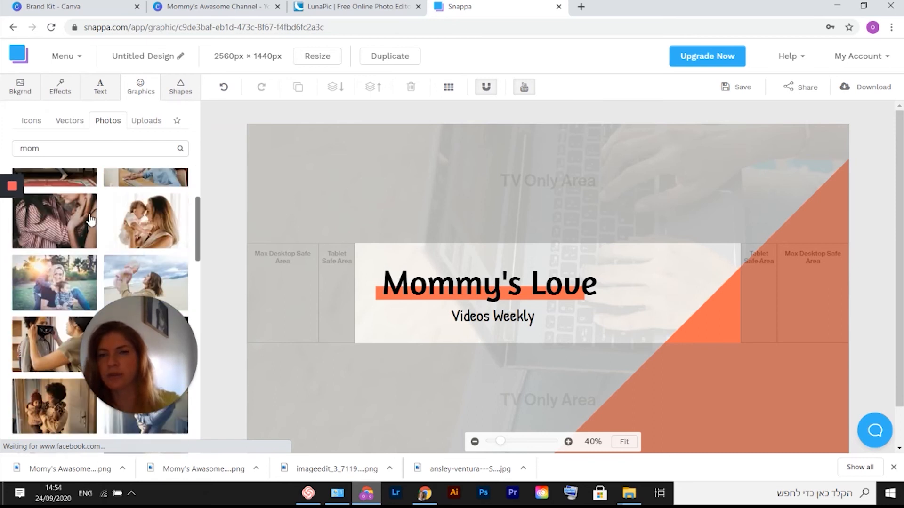
left_click(145, 228)
left_click_drag(628, 383, 722, 390)
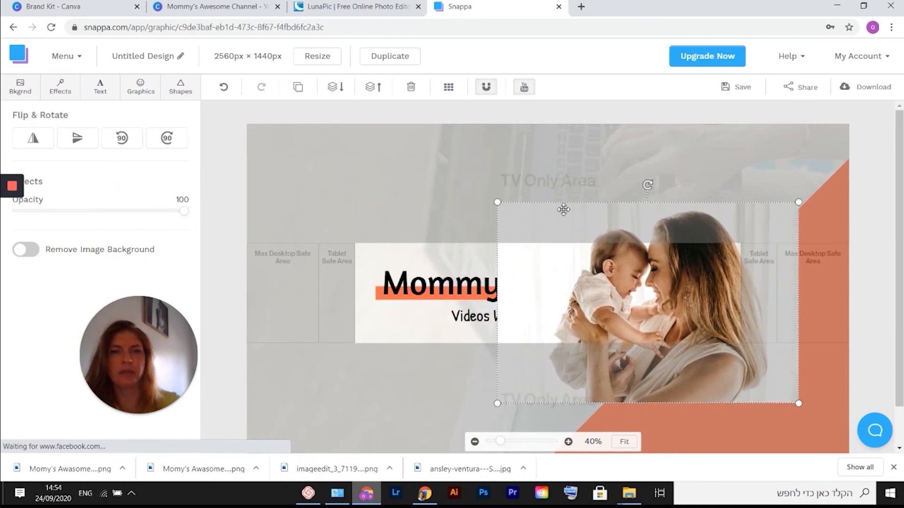
left_click_drag(498, 203, 564, 228)
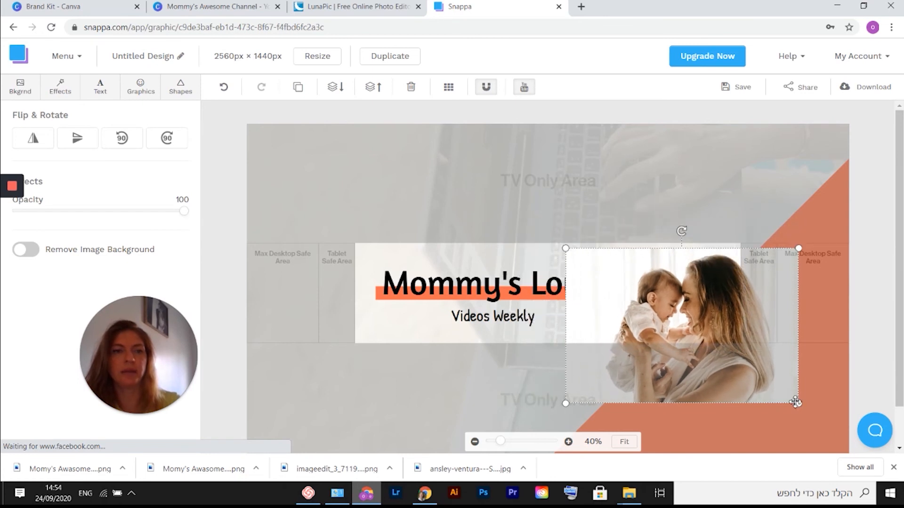
left_click_drag(798, 404, 719, 334)
left_click_drag(675, 311, 688, 307)
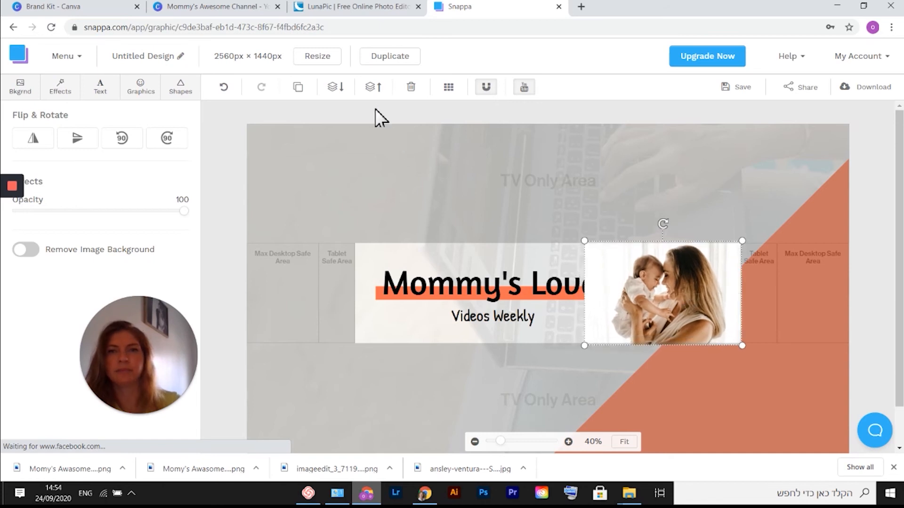
Send the mother-and-baby photo one layer back and shift the orange triangle down and to the right.
left_click(338, 89)
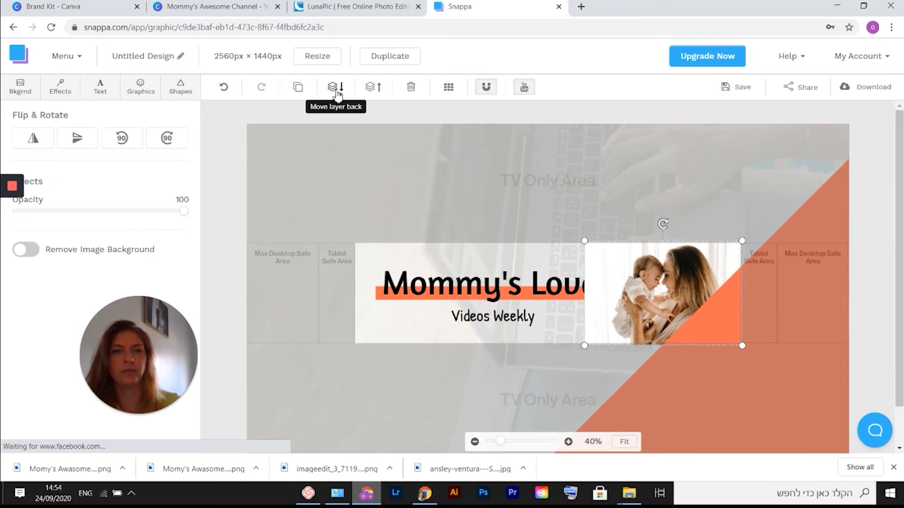
left_click_drag(548, 151, 609, 212)
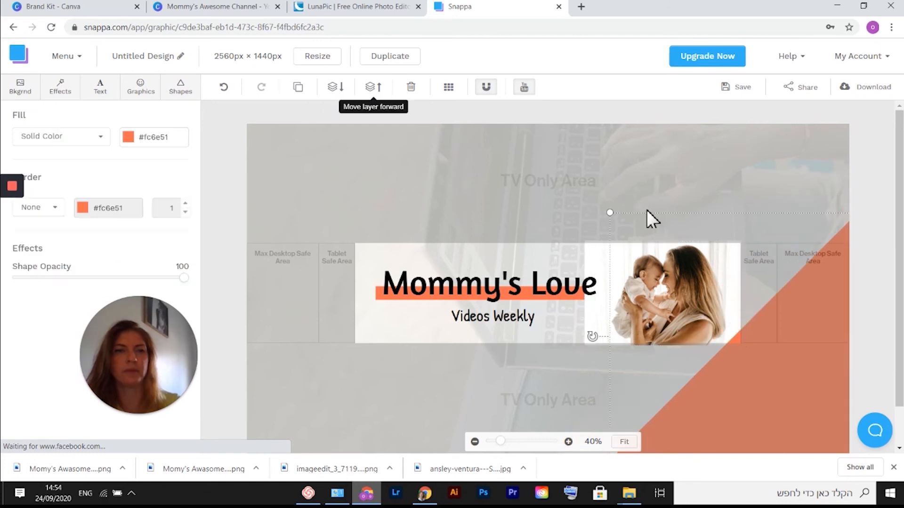
left_click_drag(778, 342, 763, 370)
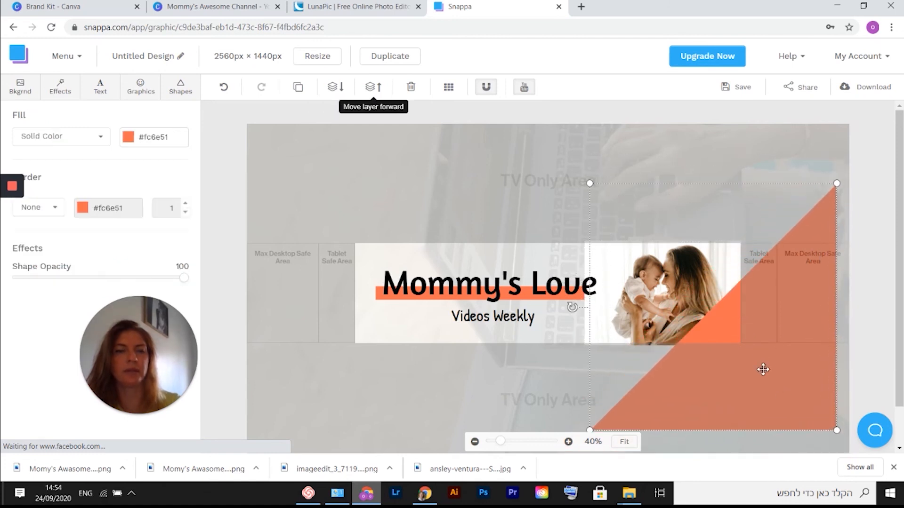
left_click(339, 361)
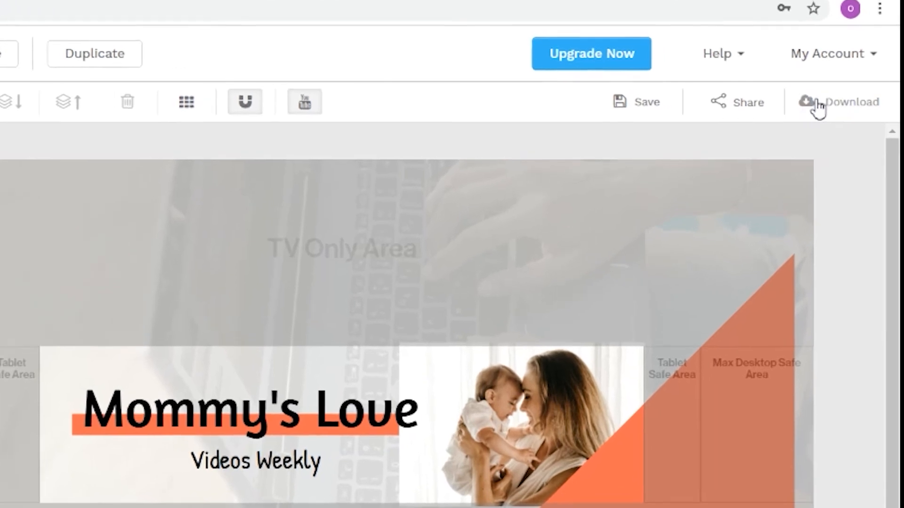
Download the banner as a High-res PNG without a transparent background.
left_click(852, 87)
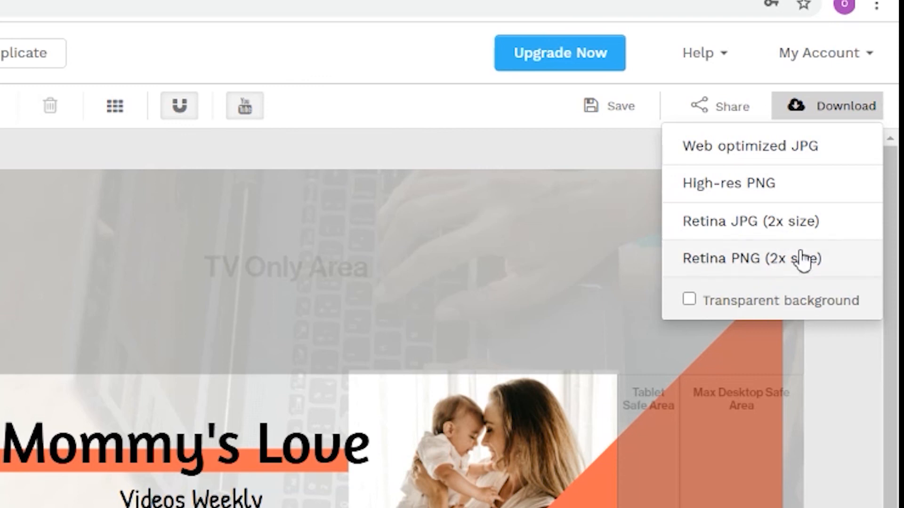
left_click(690, 299)
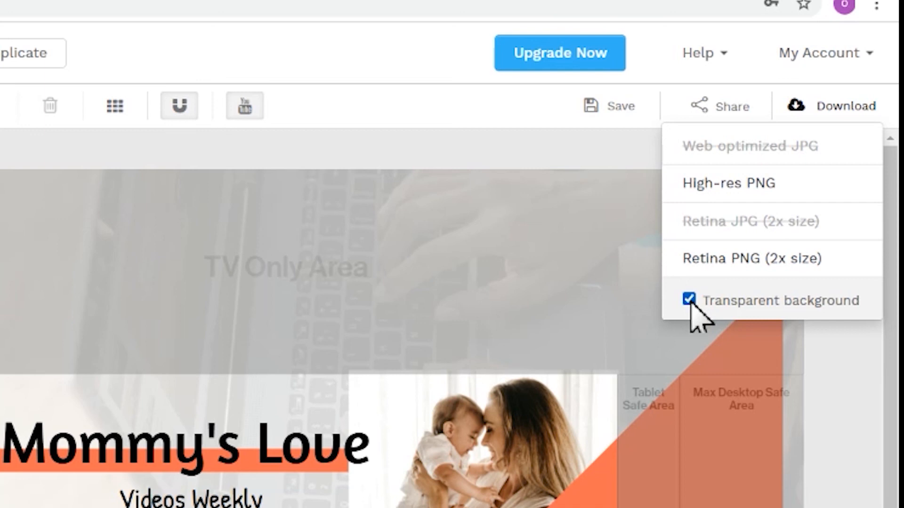
left_click(689, 300)
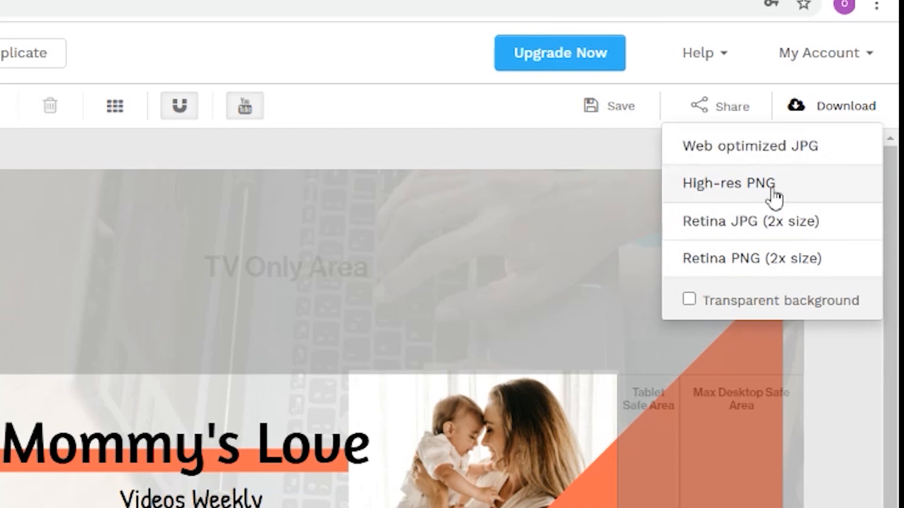
left_click(752, 183)
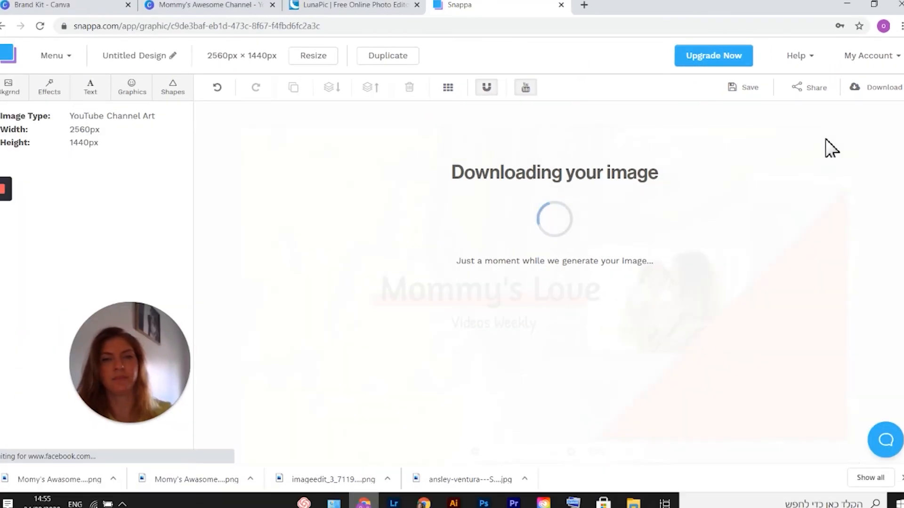